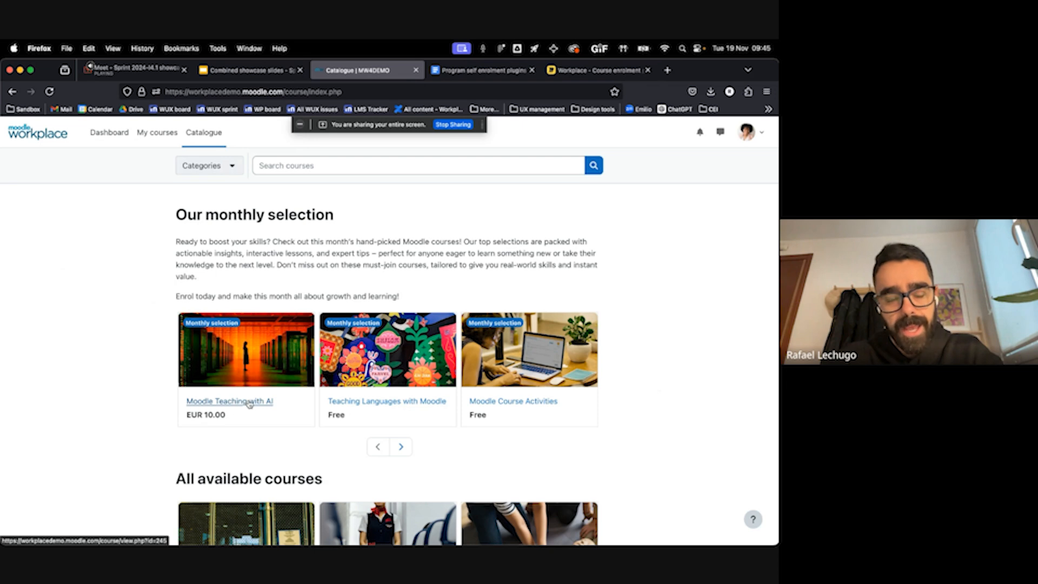
Review the cover page of the Moodle Teaching with AI course down to its enrolment methods, and return to the catalogue
click(249, 403)
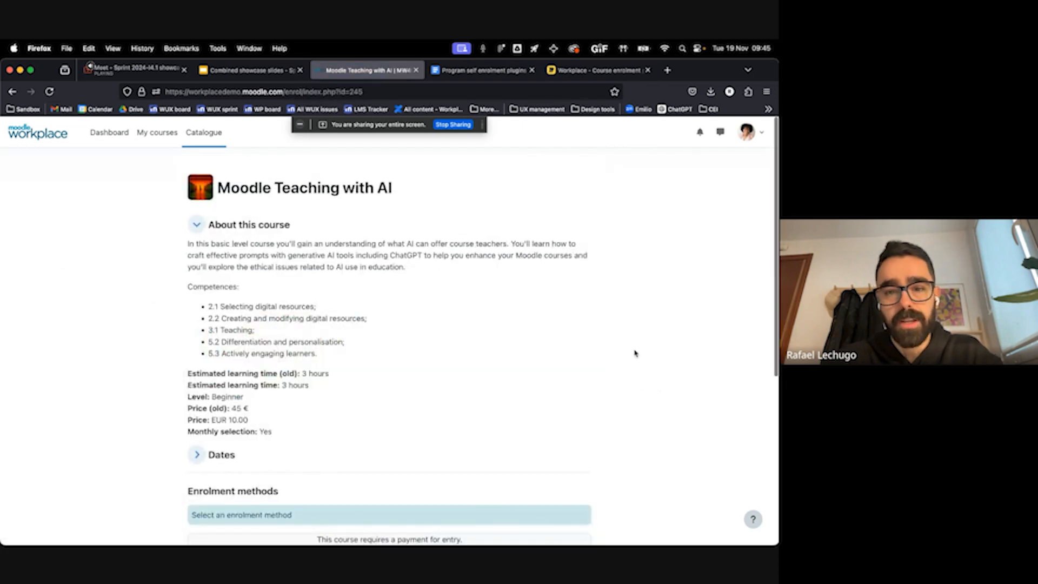
scroll(636, 354, down, 5)
scroll(635, 352, up, 5)
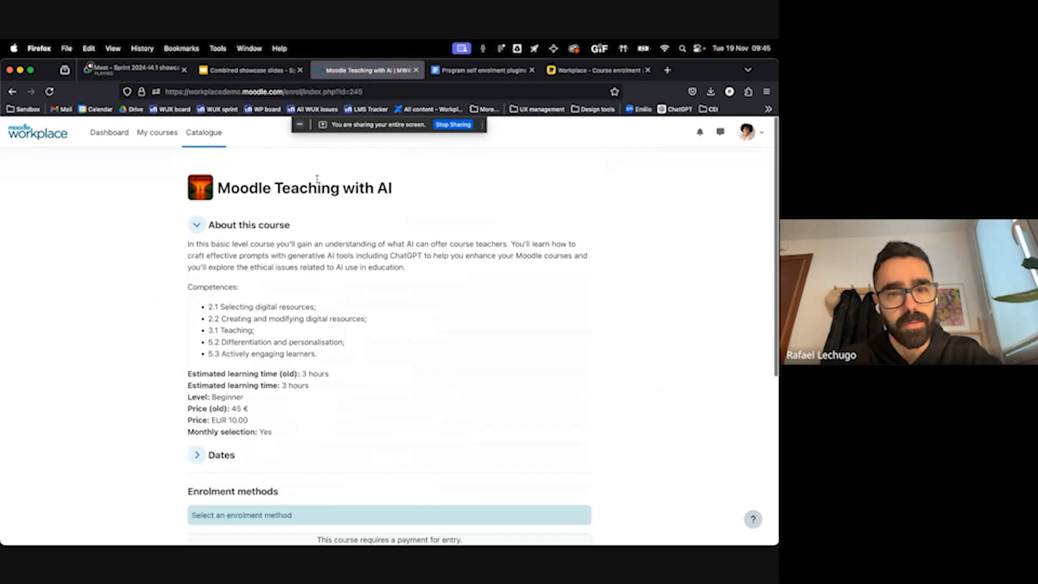
scroll(445, 366, down, 5)
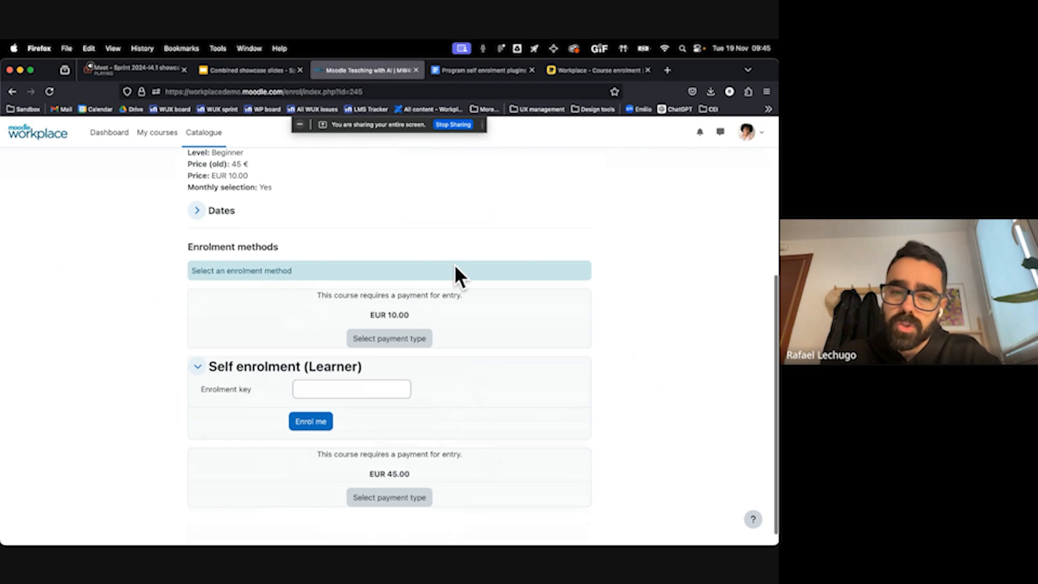
scroll(558, 287, up, 5)
key(super+Left)
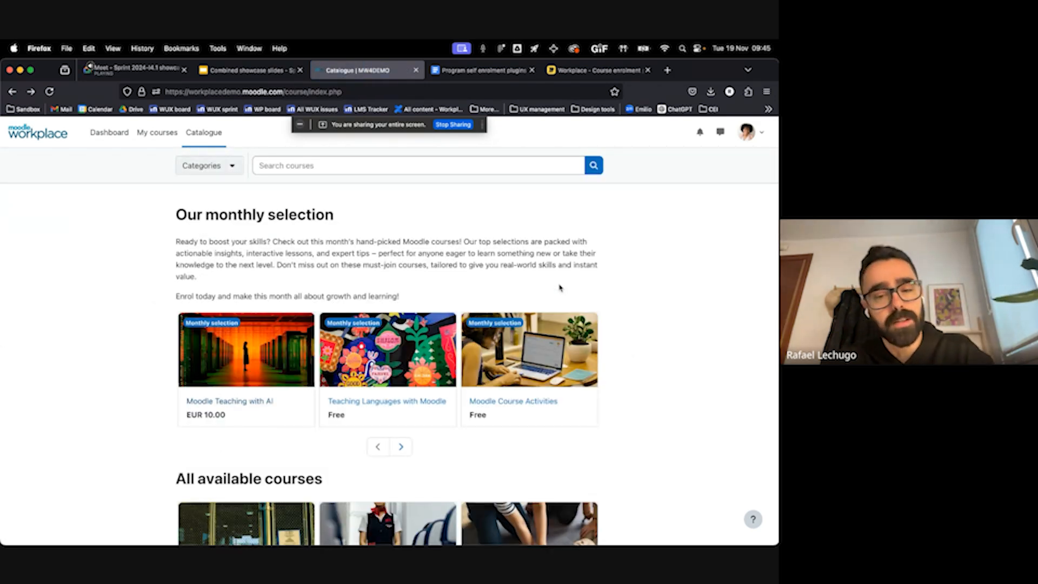
Reopen the Moodle Teaching with AI course and examine how the payment and self enrolment boxes are laid out under Enrolment methods
click(249, 404)
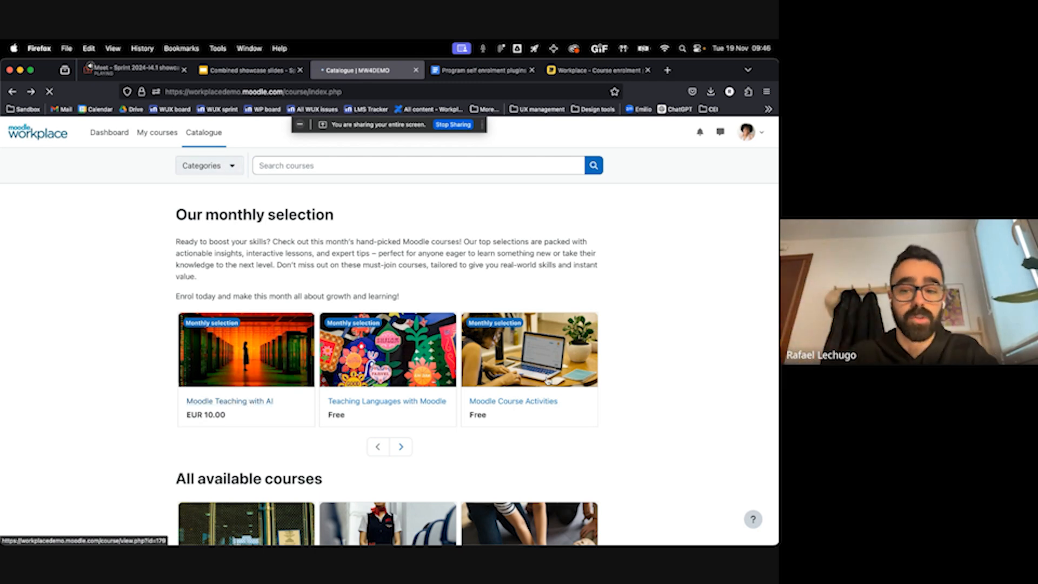
scroll(548, 380, down, 5)
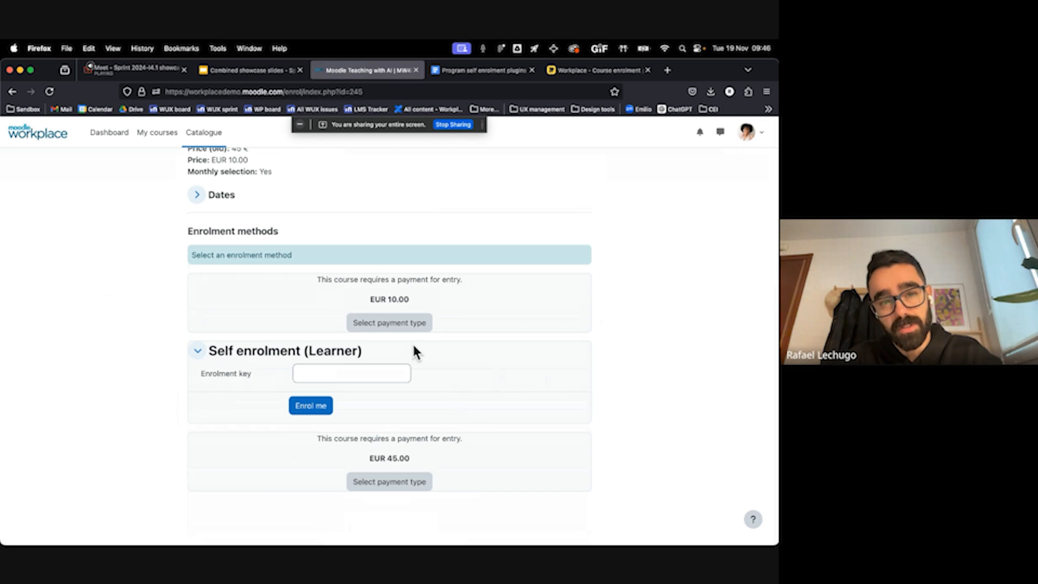
scroll(412, 342, up, 5)
scroll(394, 353, down, 5)
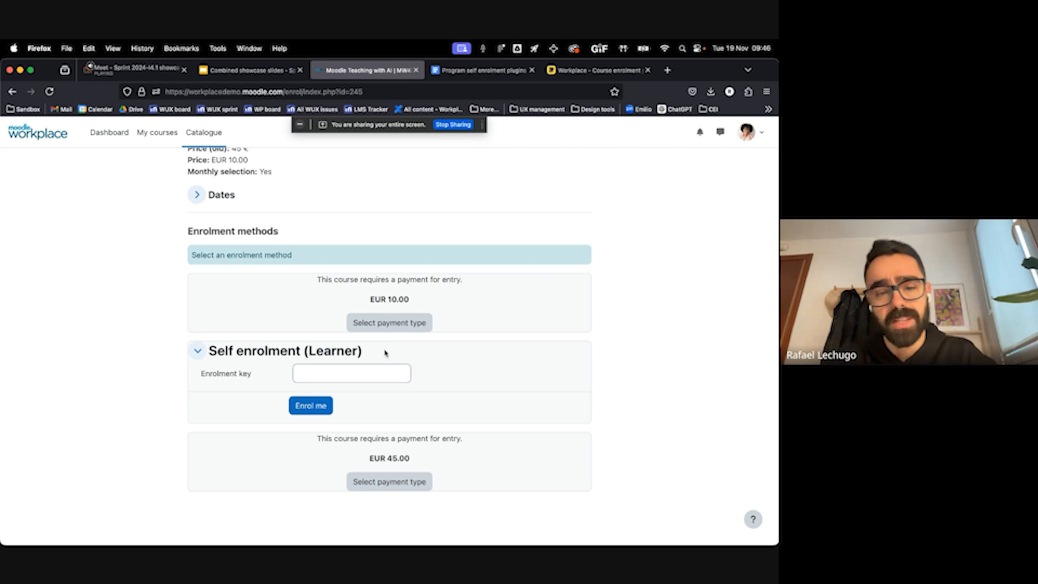
Switch to the "Program self enrolment plugins" Google Docs document and read its sections on payment gateway, payment account and course enrolment configuration
mouse_move(490, 73)
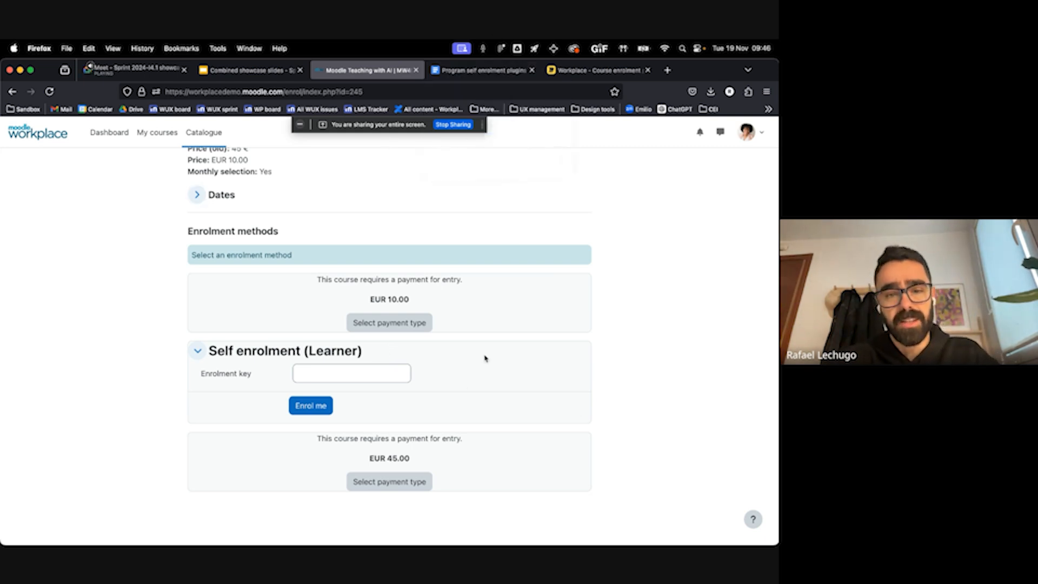
click(481, 70)
scroll(487, 330, down, 15)
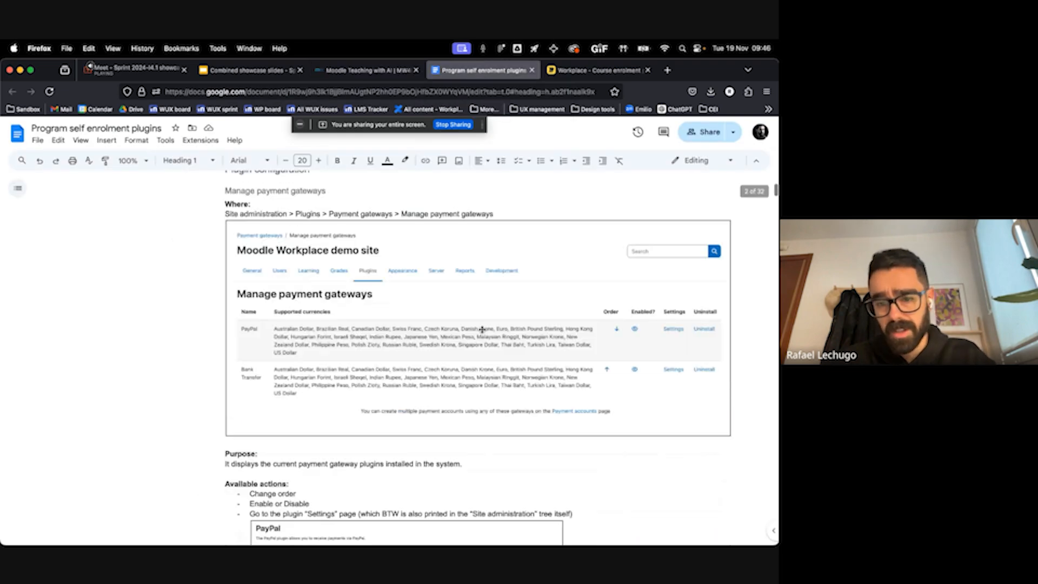
scroll(485, 331, down, 20)
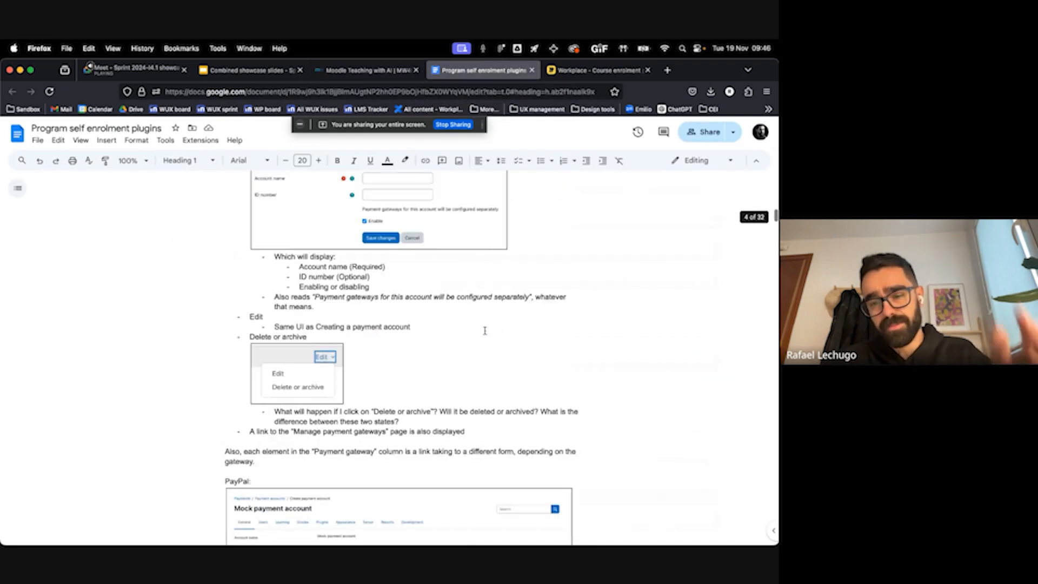
scroll(485, 331, down, 5)
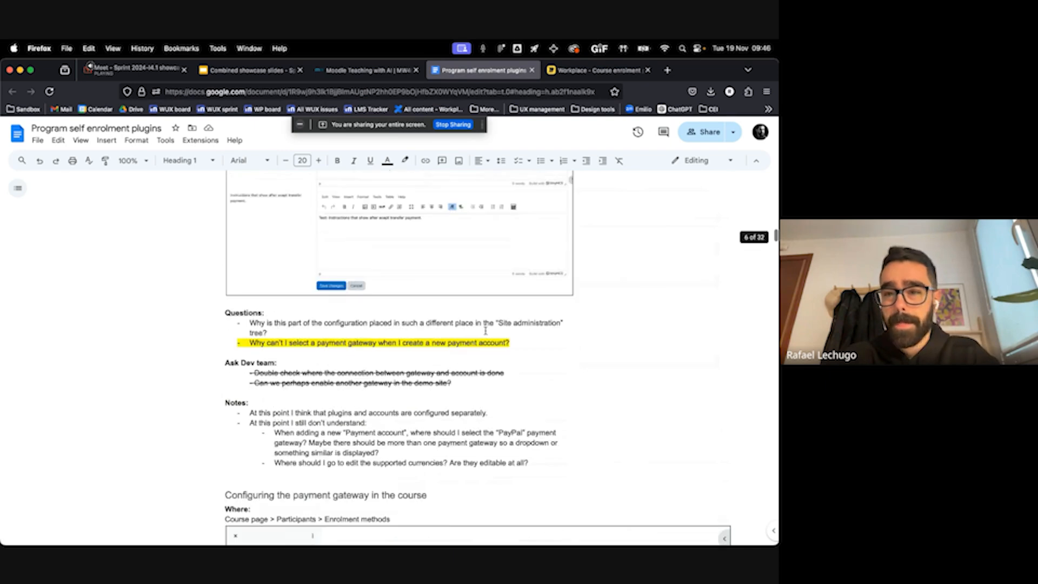
scroll(485, 330, up, 10)
scroll(485, 330, up, 2)
scroll(485, 330, down, 10)
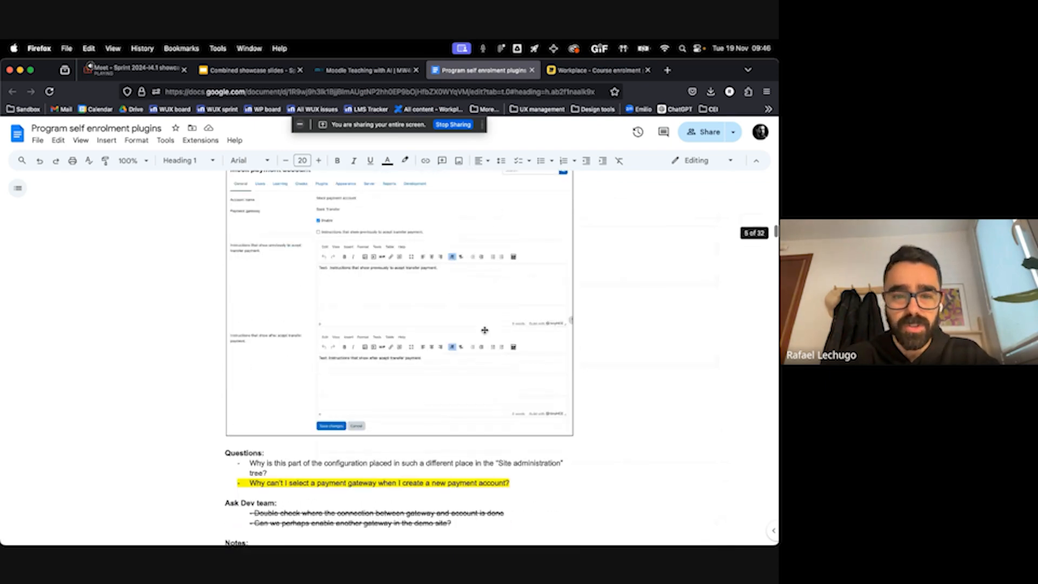
scroll(485, 330, down, 20)
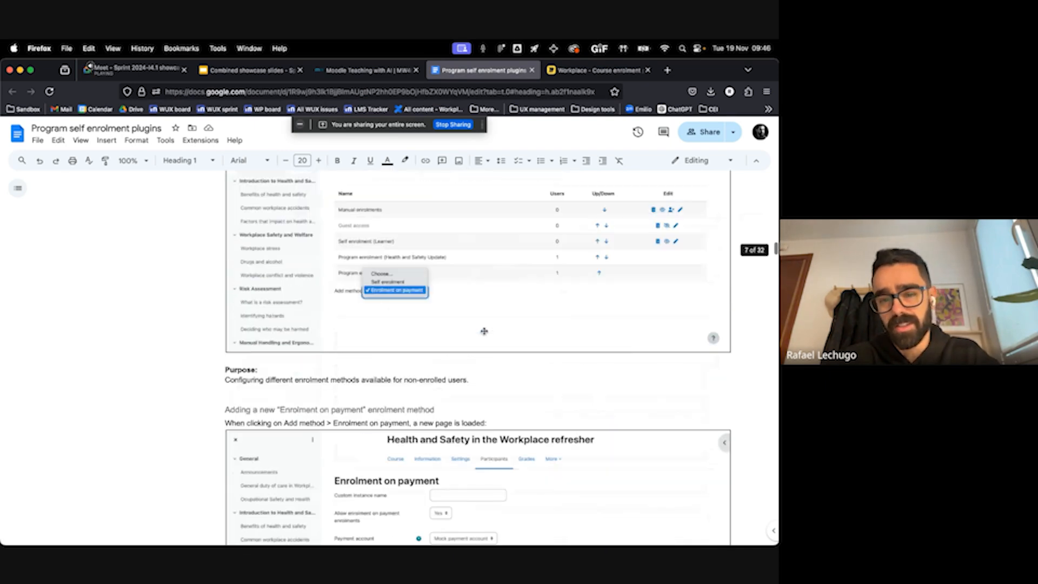
scroll(484, 331, up, 15)
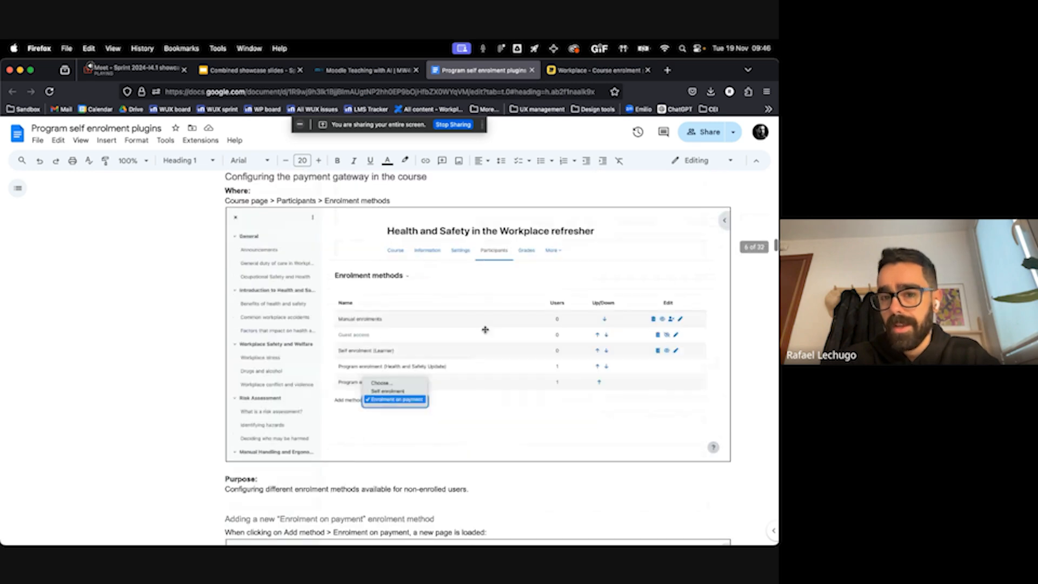
scroll(424, 356, down, 12)
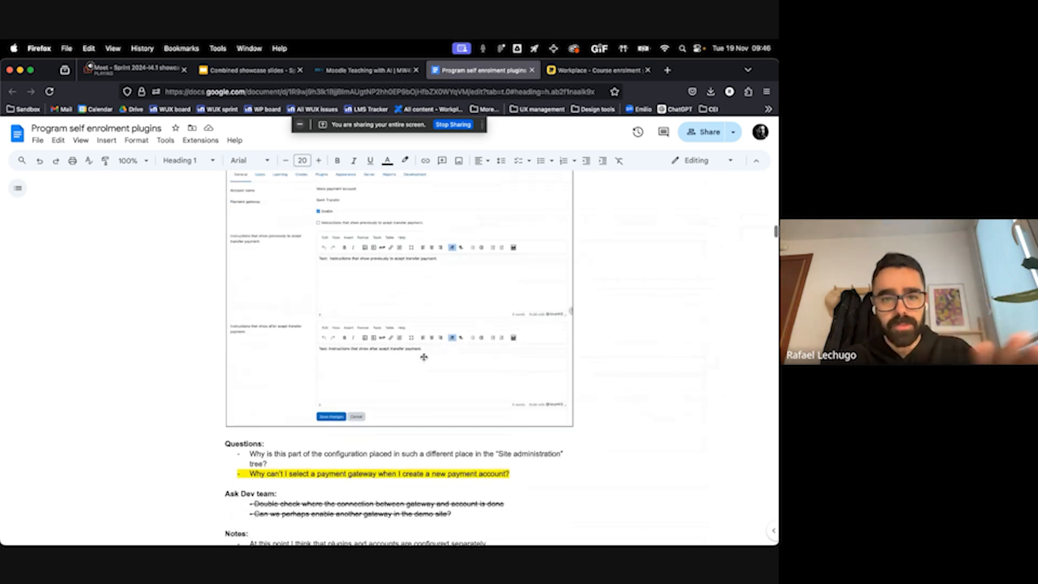
scroll(424, 356, down, 10)
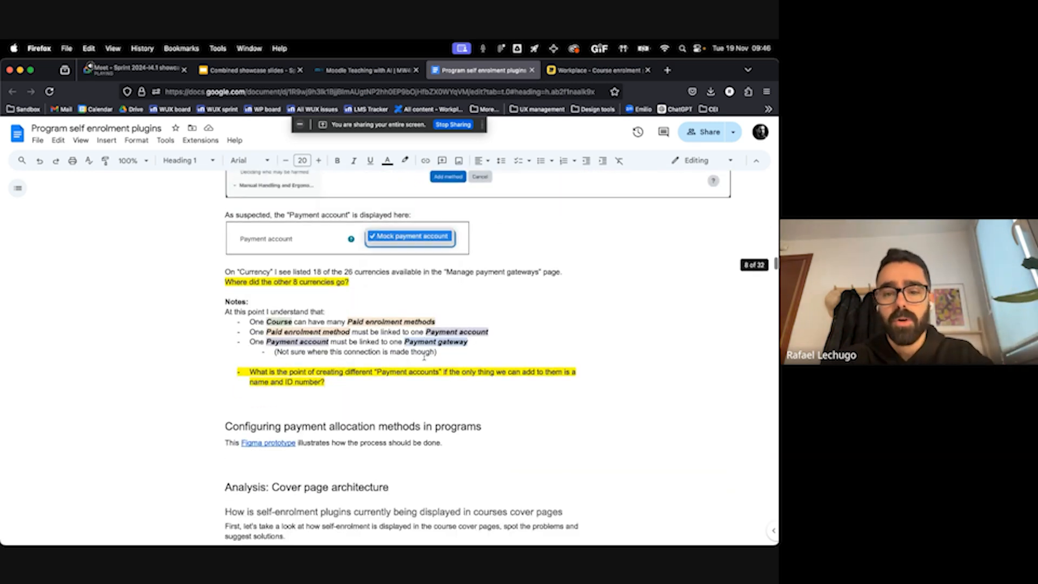
Read the "Analysis: Cover page architecture" section, examining the padding, alert style and heading problems with their suggested solutions
scroll(424, 356, down, 5)
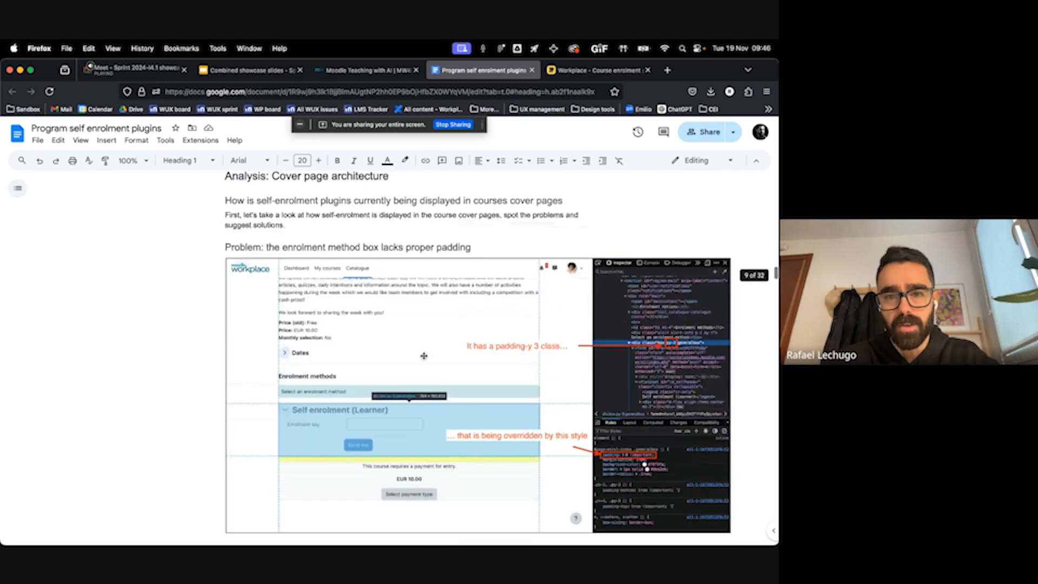
scroll(424, 356, up, 7)
scroll(424, 356, down, 7)
scroll(424, 356, down, 2)
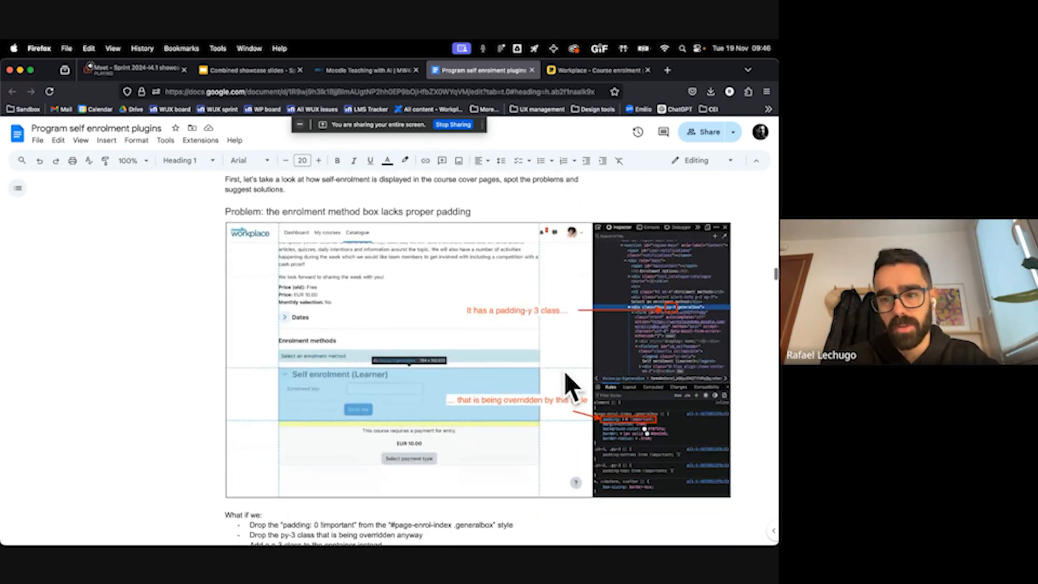
scroll(590, 449, down, 10)
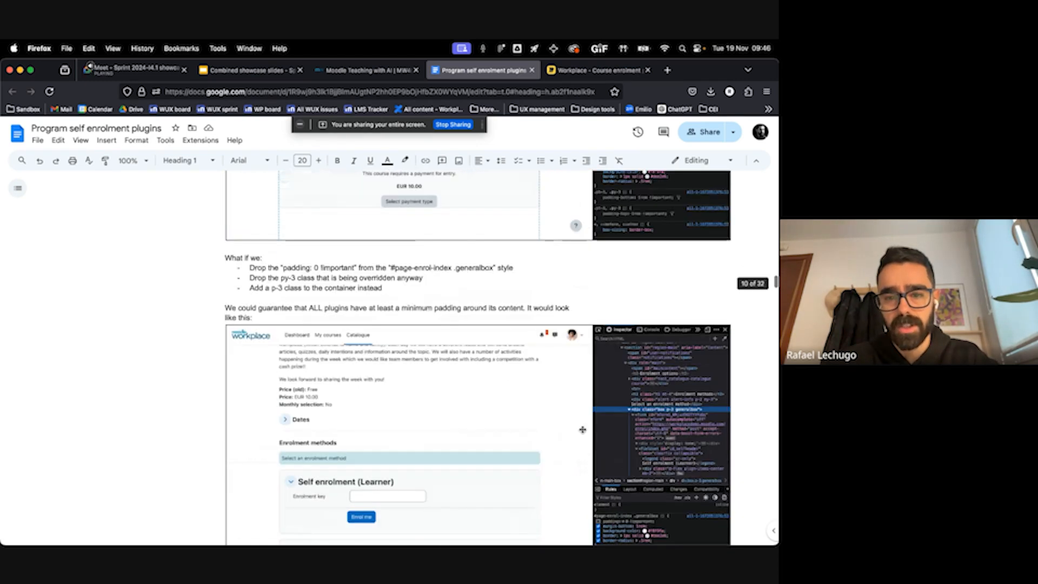
scroll(620, 360, down, 5)
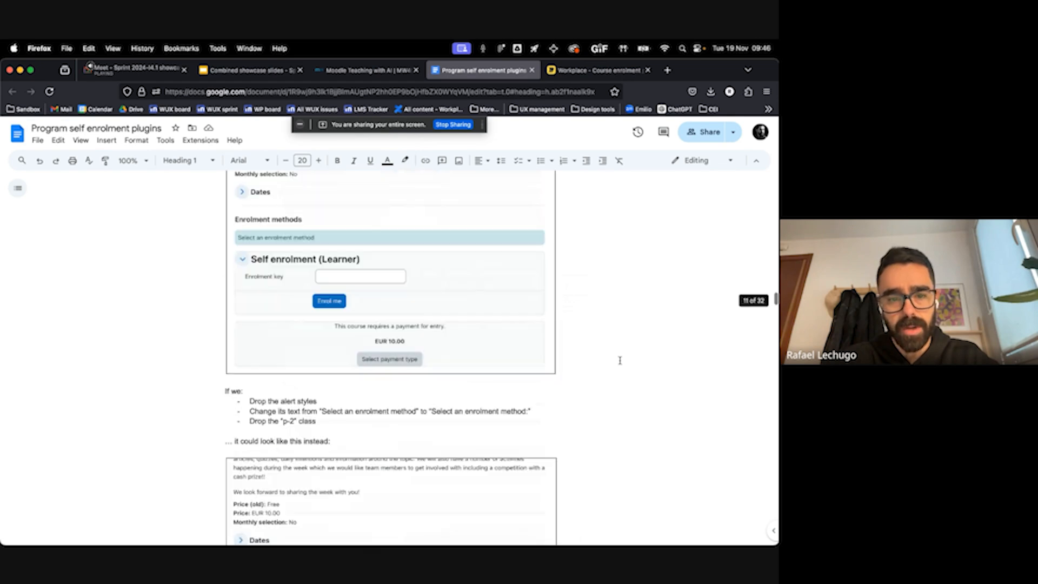
scroll(522, 379, down, 10)
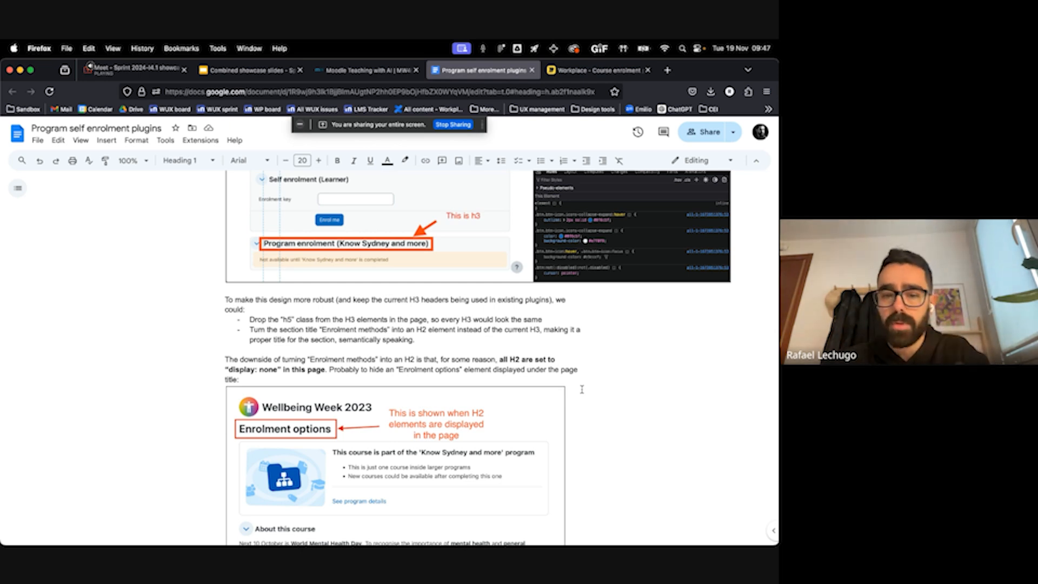
scroll(582, 389, down, 10)
scroll(582, 389, down, 10)
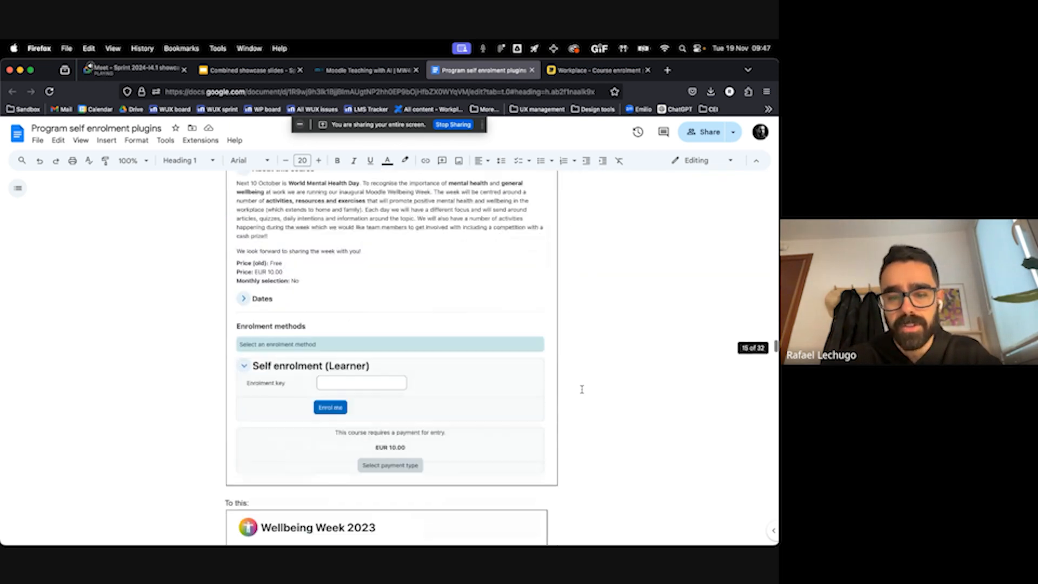
Switch to the "Workplace - Course enrolment page redesign" Miro board and compare the two Padding mockups under Page structure
click(601, 70)
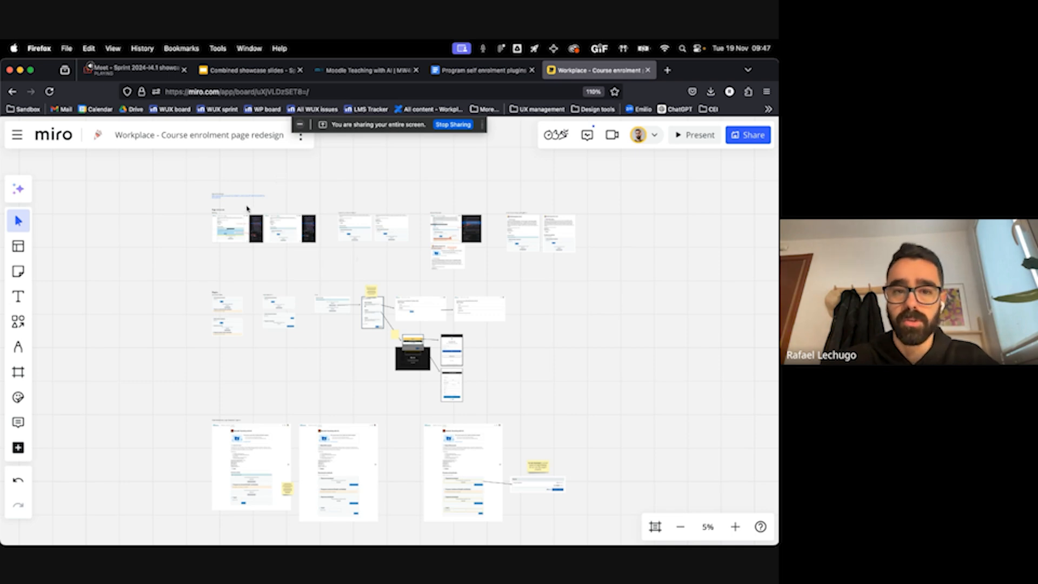
scroll(246, 208, up, 5)
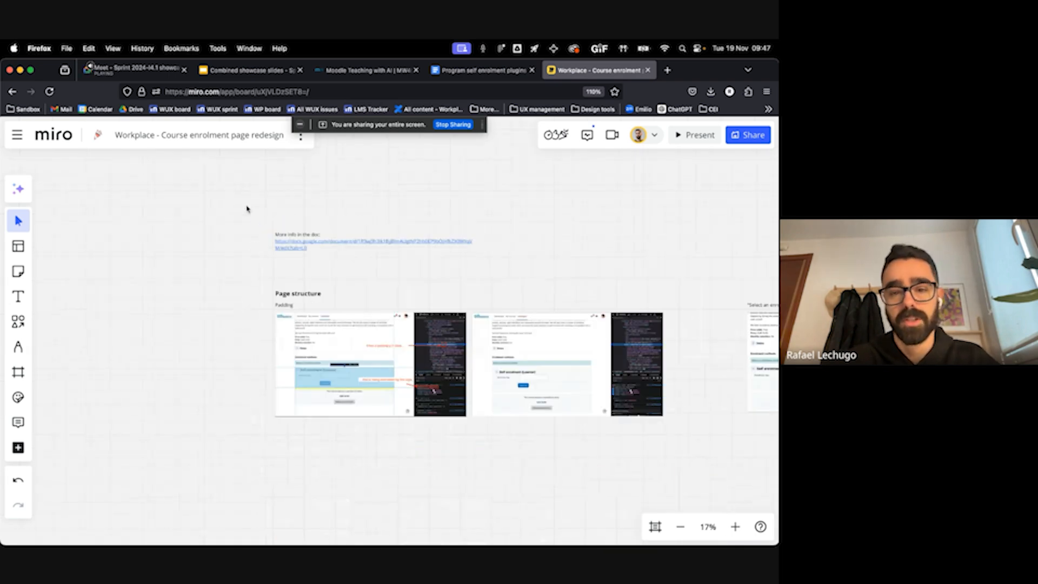
scroll(247, 209, up, 6)
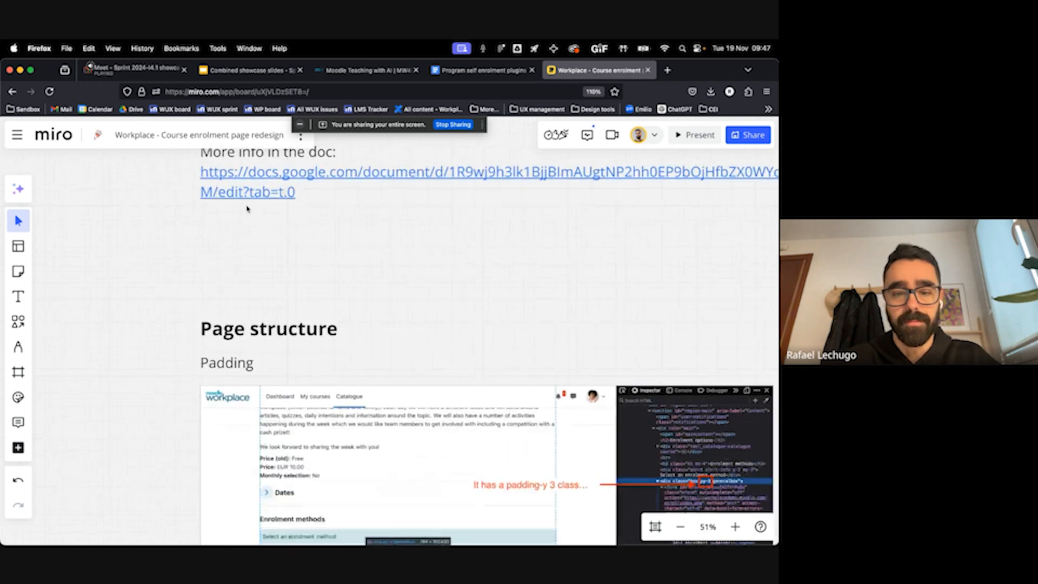
scroll(246, 208, down, 5)
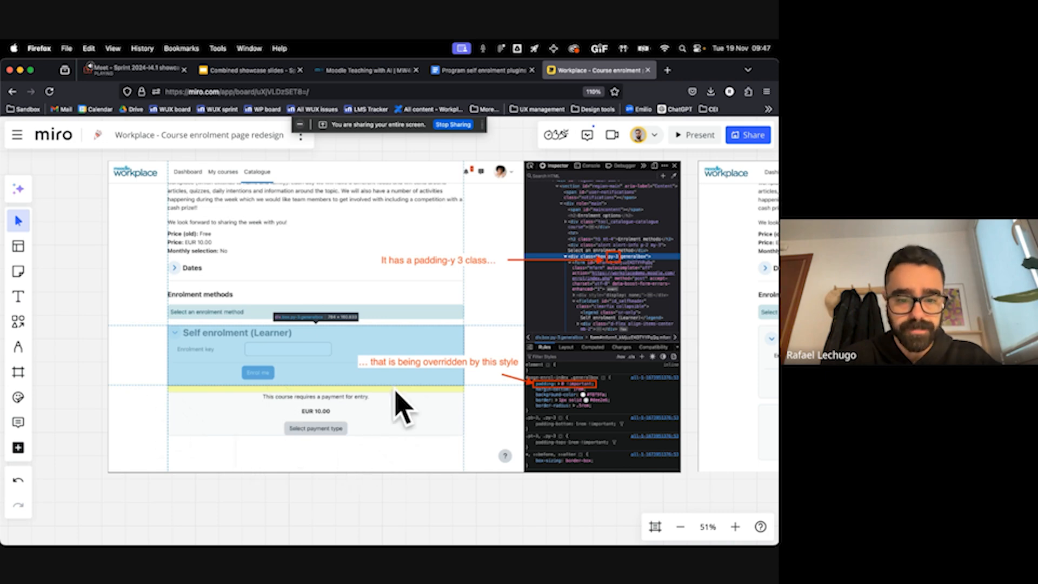
scroll(339, 404, right, 10)
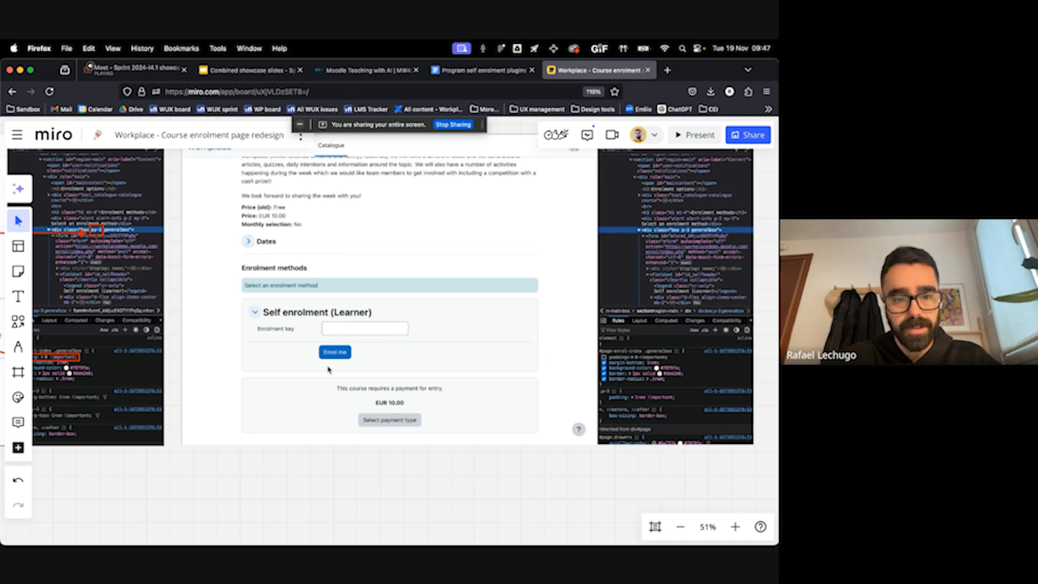
Compare the current and proposed mockups in the "Select an enrolment method" group of the board
scroll(333, 338, right, 15)
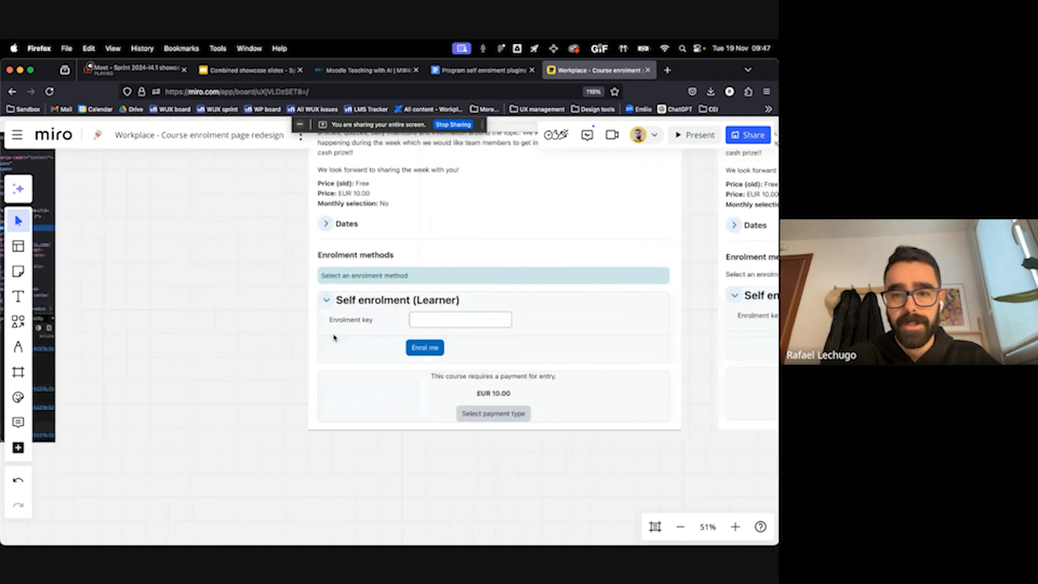
scroll(334, 339, up, 2)
scroll(334, 339, down, 2)
scroll(333, 338, right, 2)
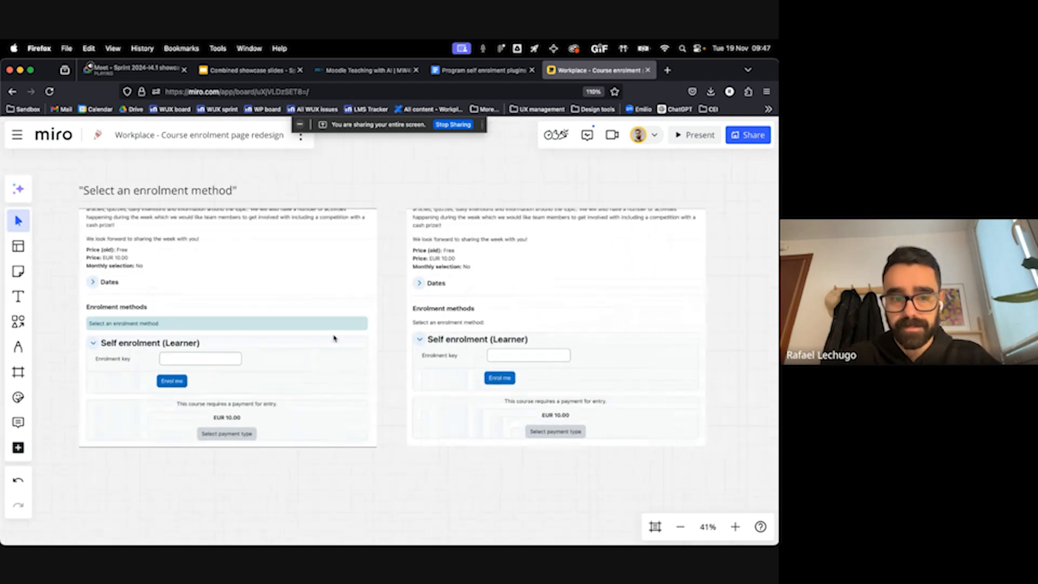
scroll(71, 327, up, 5)
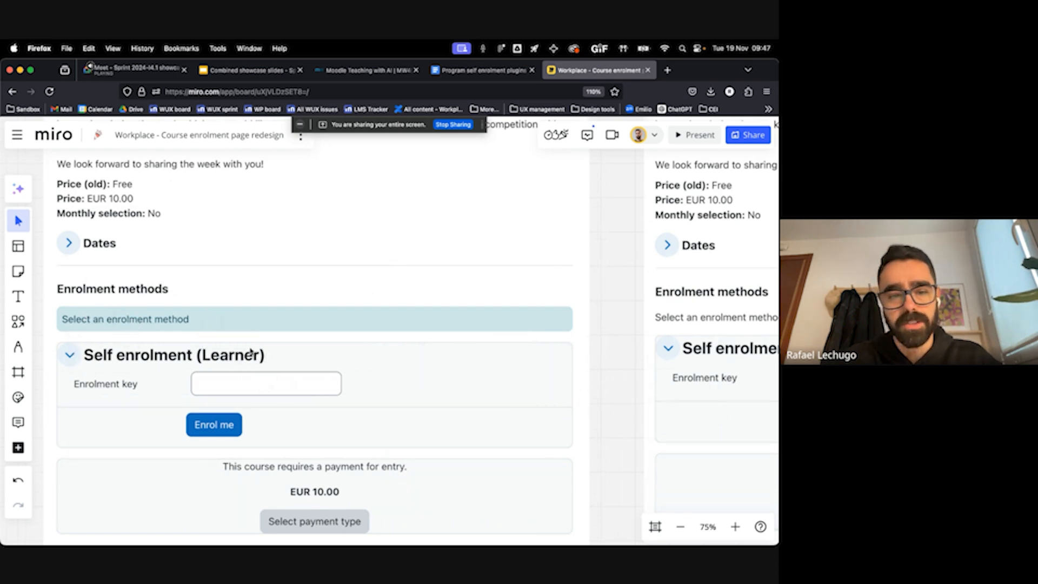
scroll(251, 352, down, 2)
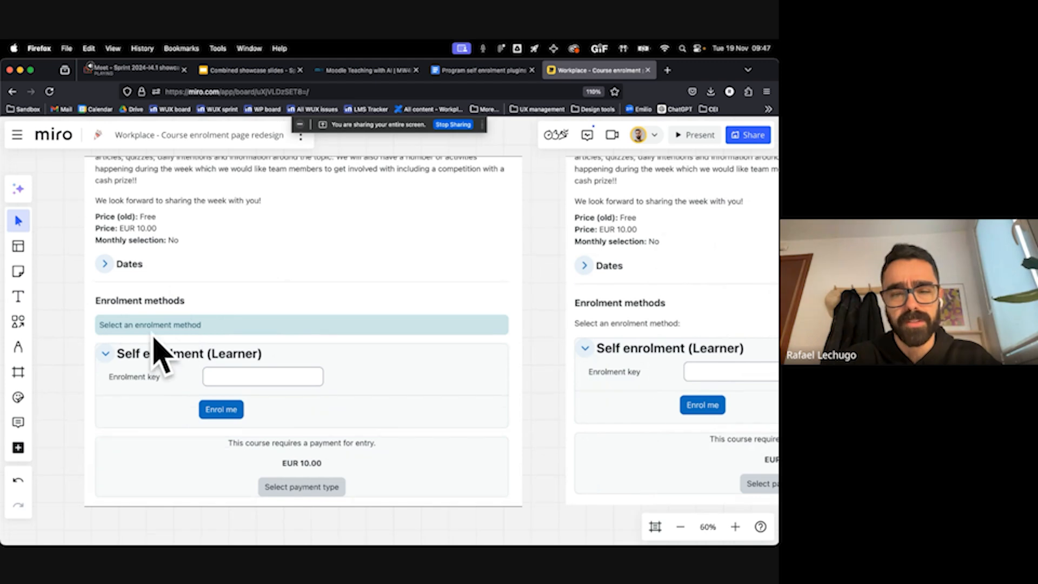
scroll(190, 344, right, 10)
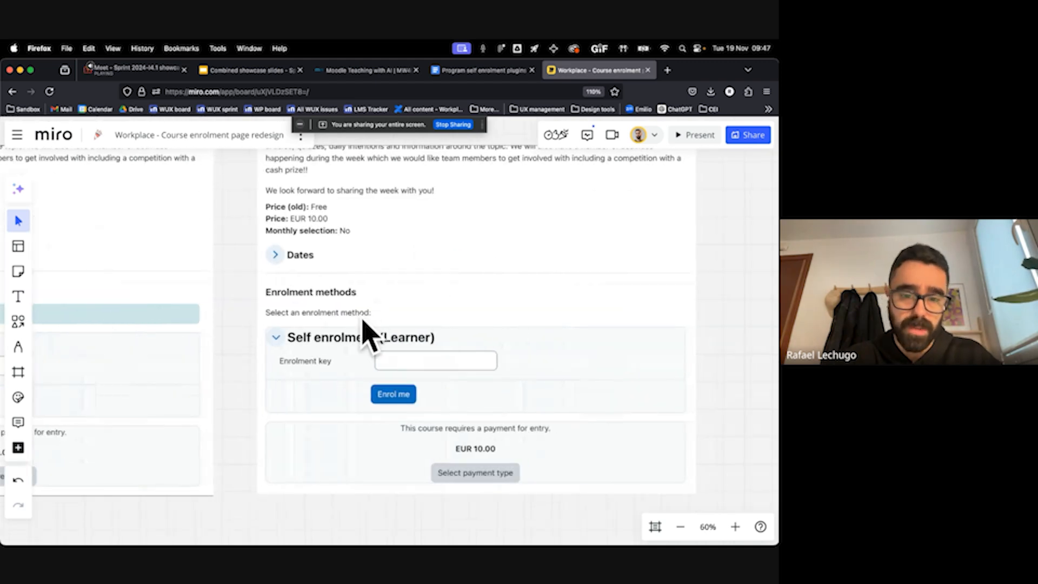
Examine the annotated screenshots about the h5, h3 and H2 headings on the enrolment page
scroll(341, 327, down, 1)
scroll(340, 327, right, 5)
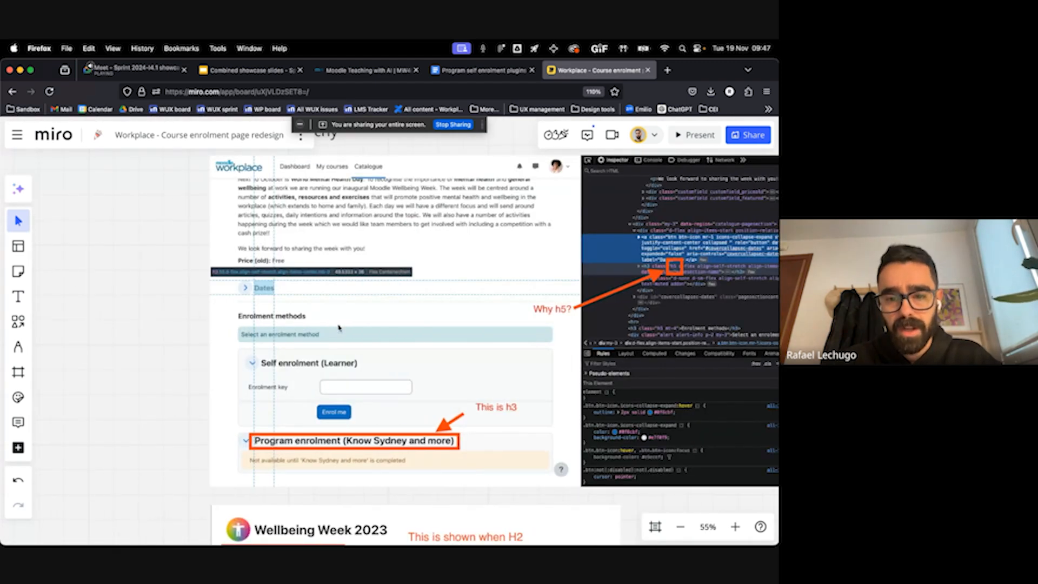
scroll(337, 328, down, 2)
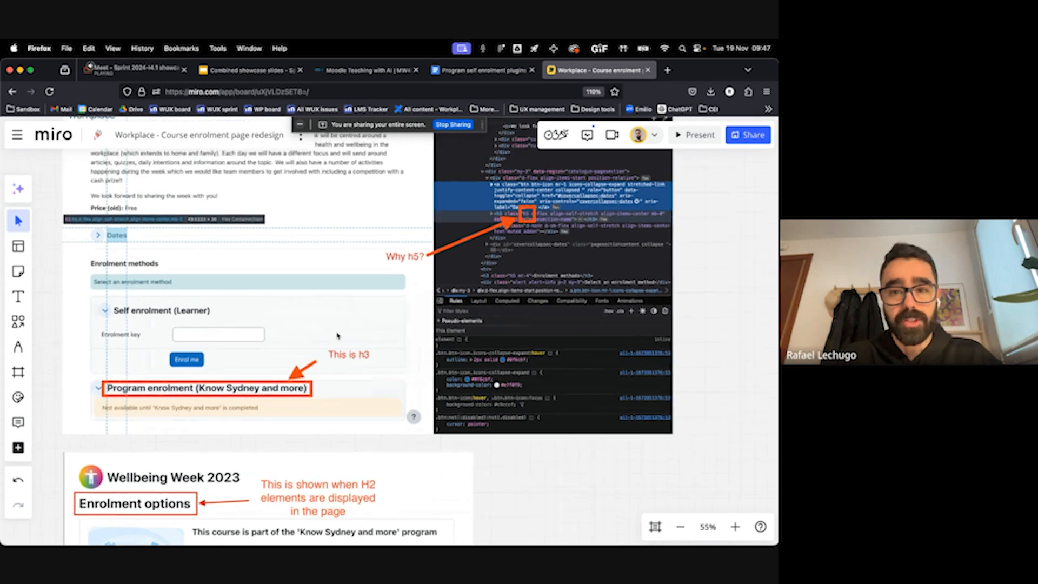
scroll(304, 344, down, 1)
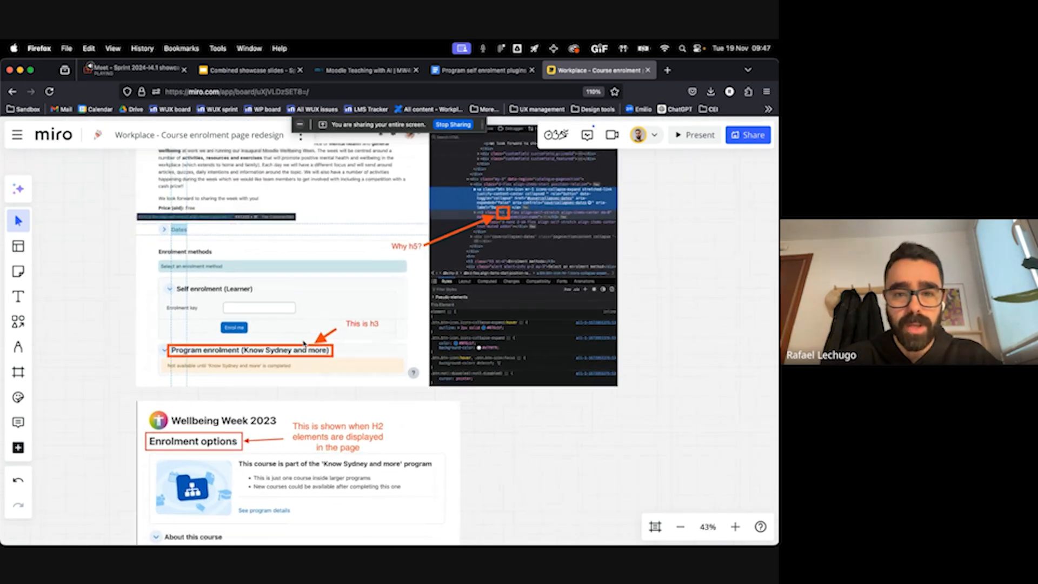
Review the "Headers hierarchy" group, covering the Dates and Program enrolment headings and the "Enrolment options" heading on the Wellbeing Week 2023 page
scroll(276, 321, up, 5)
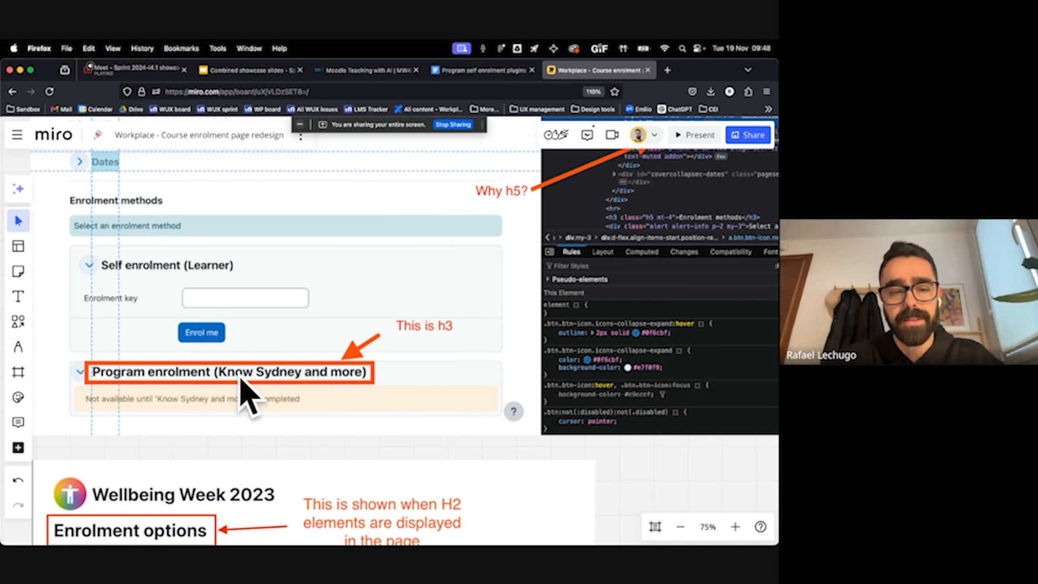
scroll(263, 378, down, 3)
scroll(311, 379, up, 2)
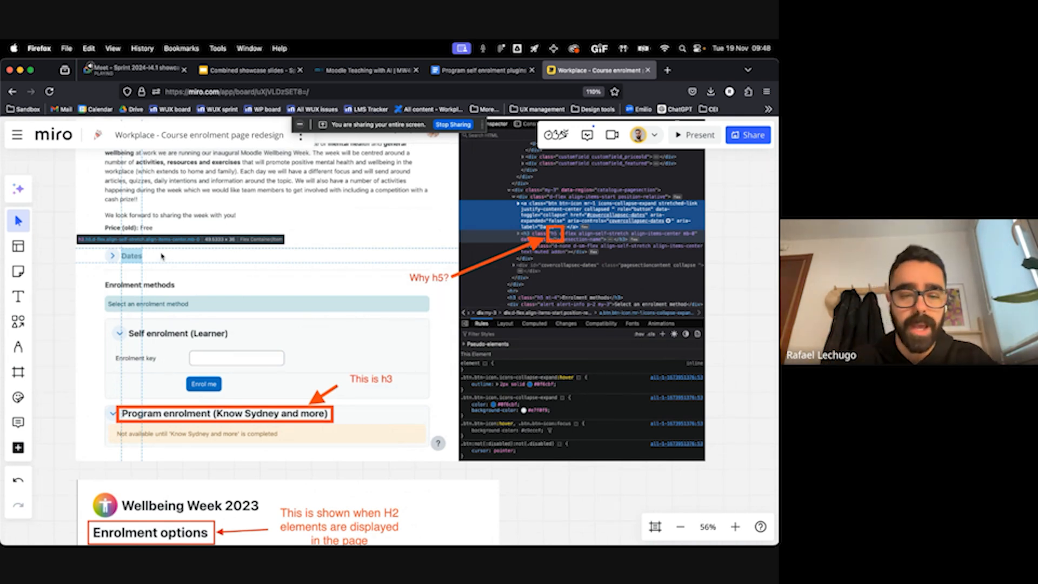
scroll(161, 256, down, 3)
scroll(163, 301, down, 3)
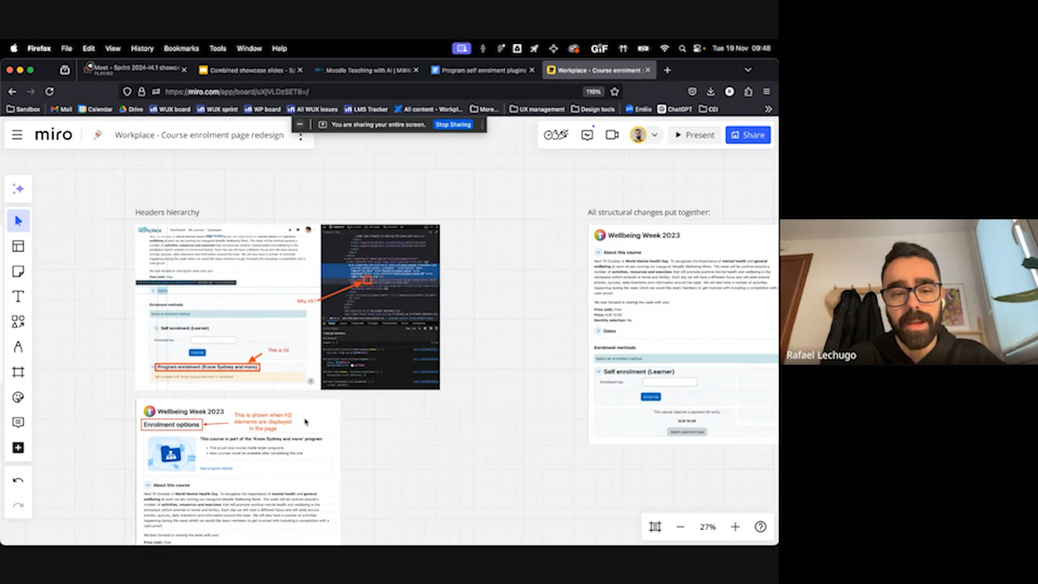
scroll(258, 403, down, 2)
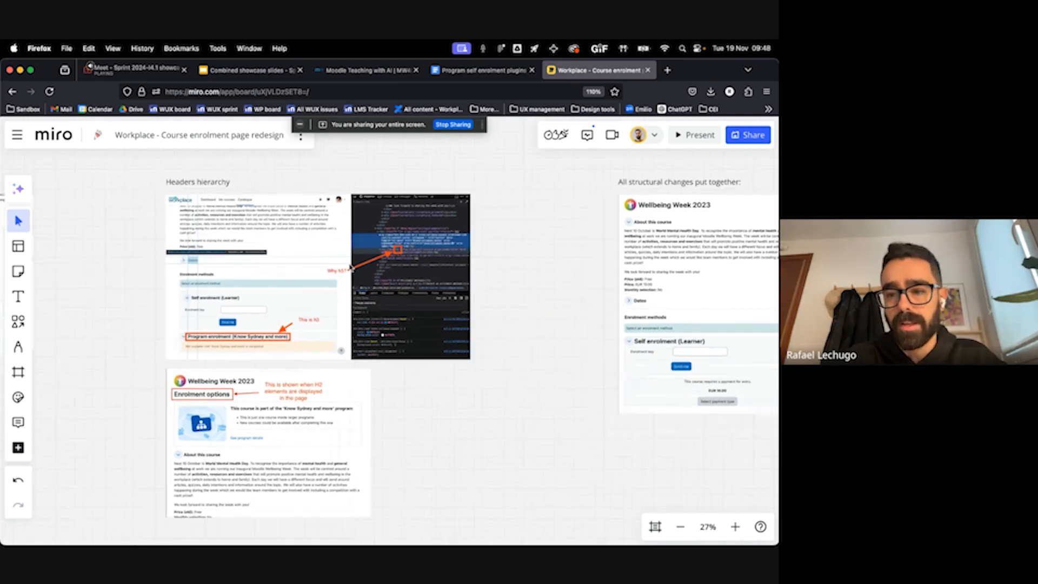
scroll(277, 369, up, 3)
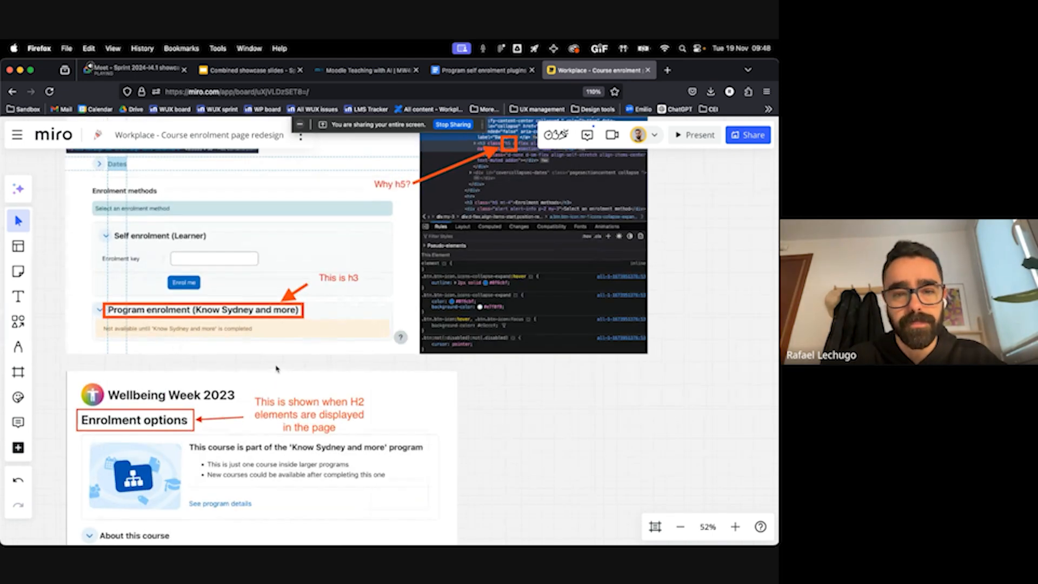
scroll(211, 415, up, 2)
scroll(298, 363, down, 3)
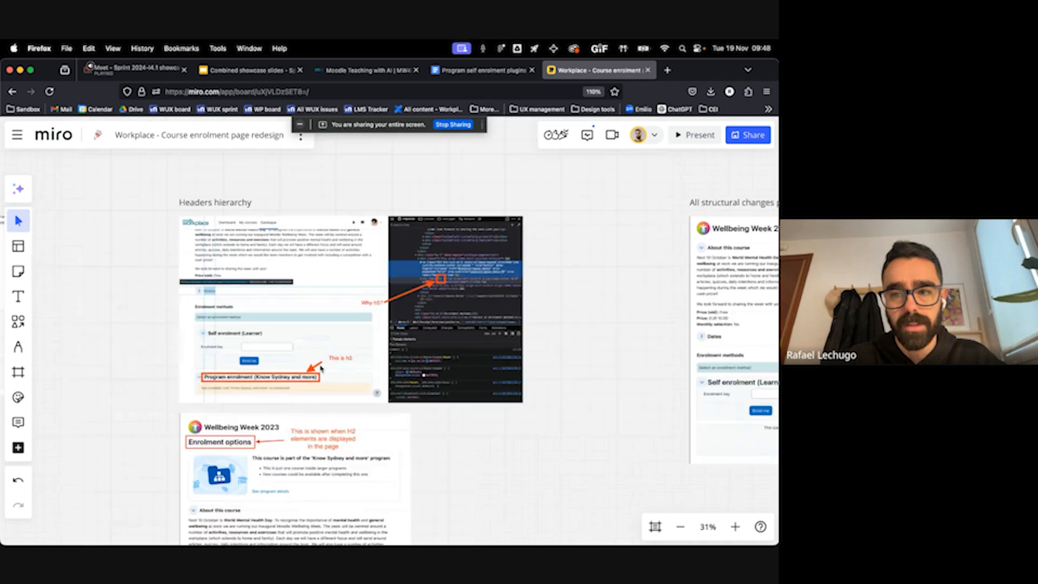
Compare the current and proposed Wellbeing Week 2023 mockups under "All structural changes put together"
scroll(314, 366, right, 10)
scroll(321, 369, down, 1)
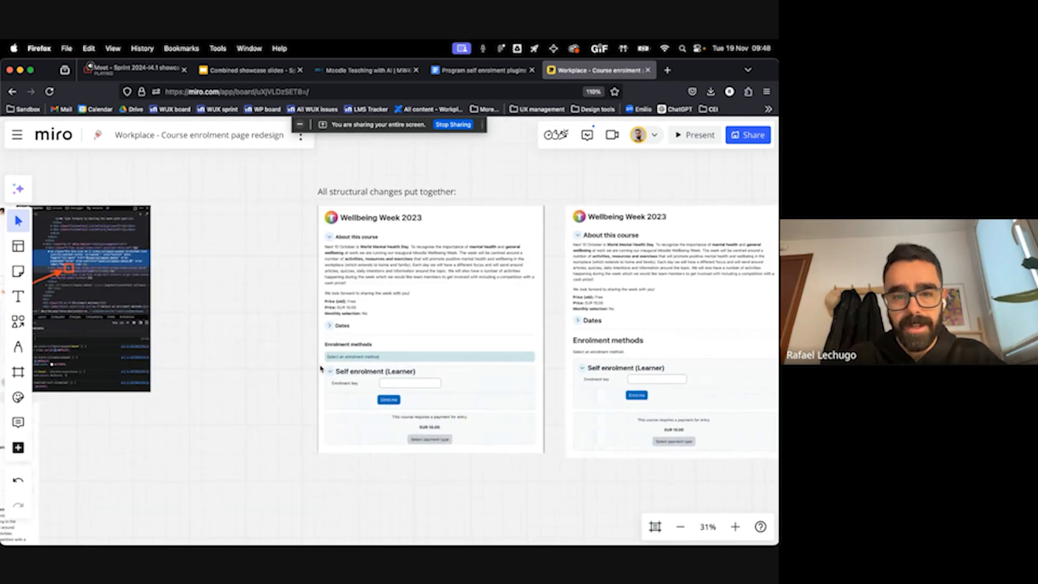
scroll(322, 370, right, 5)
scroll(320, 369, up, 2)
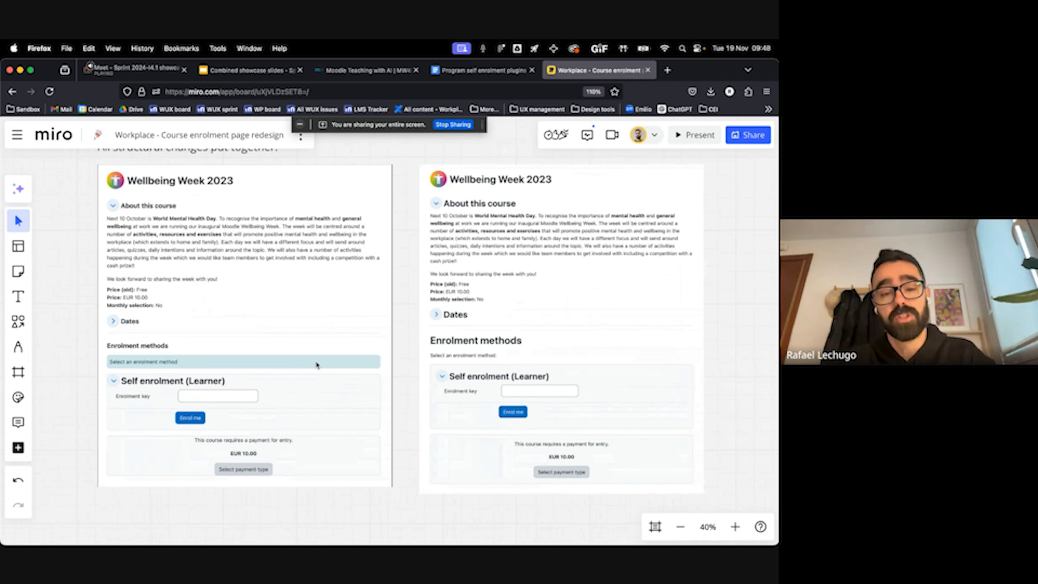
scroll(253, 312, up, 5)
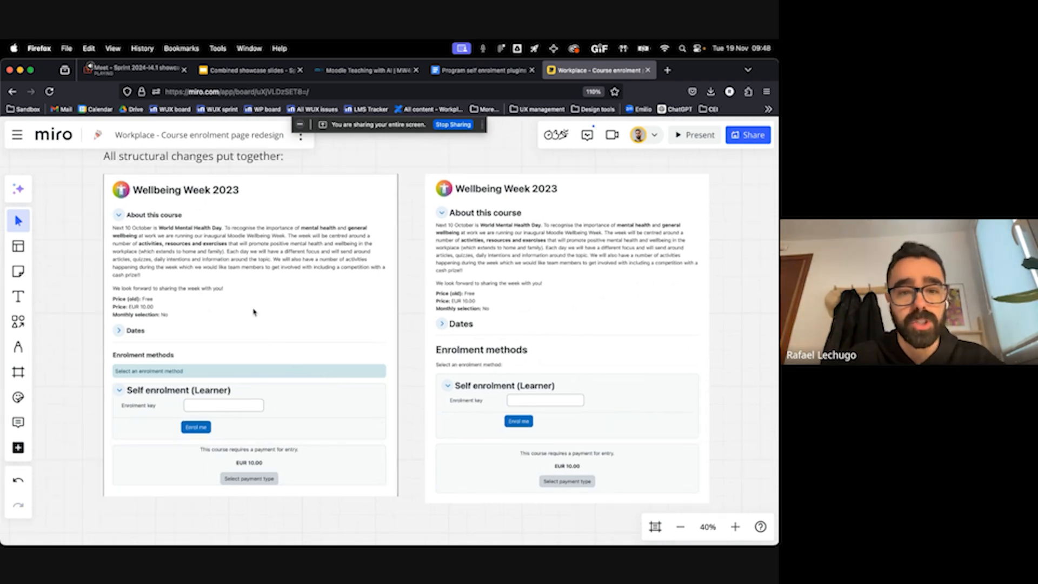
scroll(251, 312, left, 3)
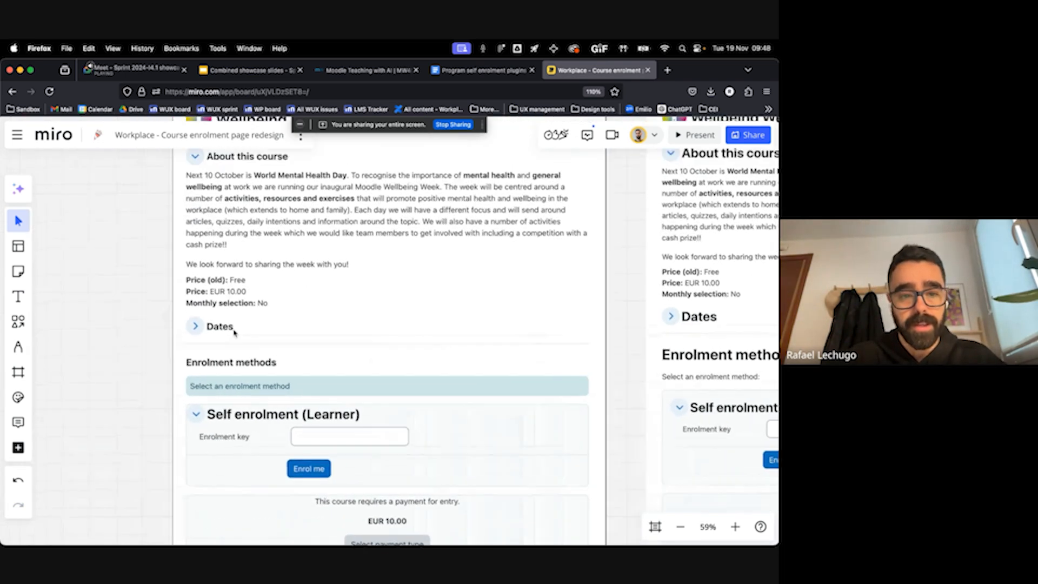
scroll(259, 283, down, 3)
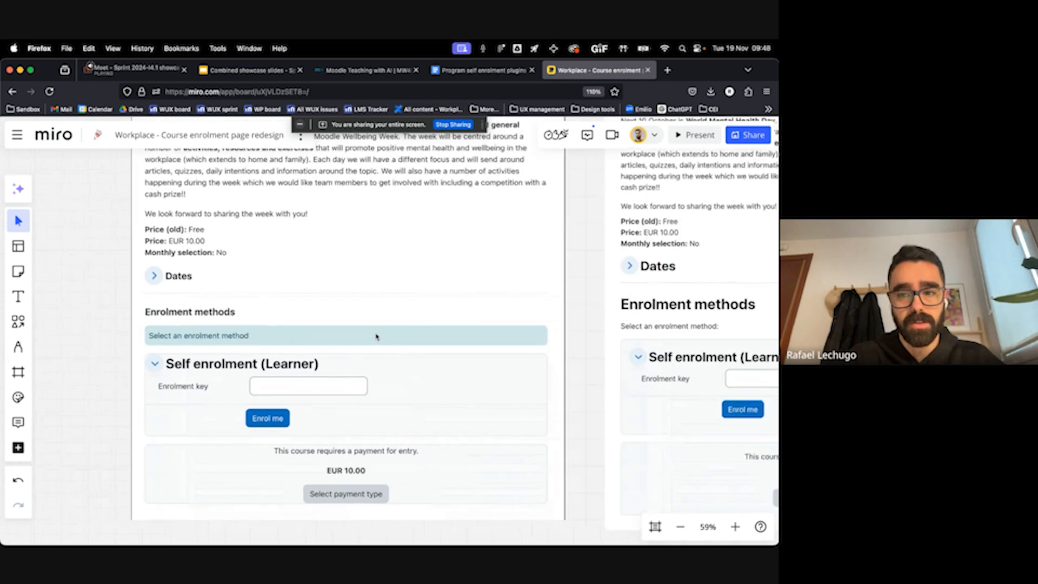
scroll(260, 282, right, 3)
scroll(296, 307, down, 2)
scroll(372, 389, down, 1)
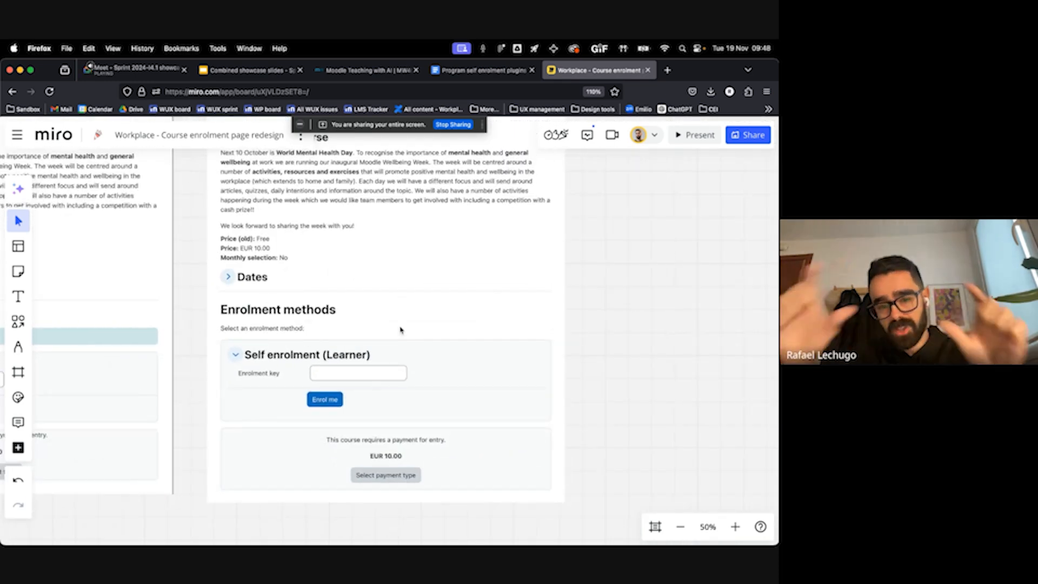
scroll(399, 331, down, 5)
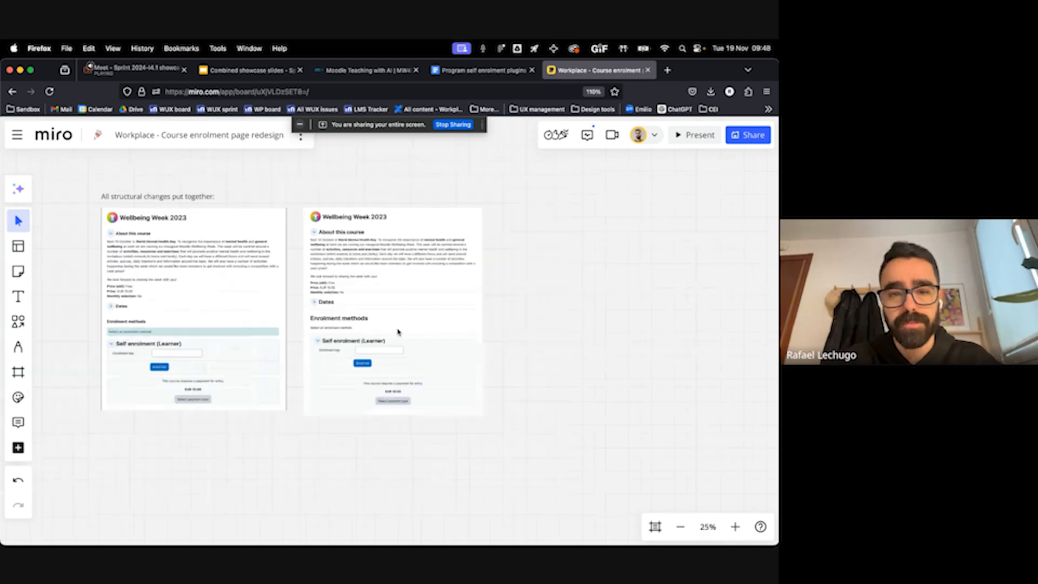
Find the Plugins section of the board and examine the current enrolment mockup under "Inconsistent titles"
scroll(379, 335, left, 3)
scroll(371, 342, right, 5)
scroll(374, 348, down, 1)
scroll(375, 348, right, 10)
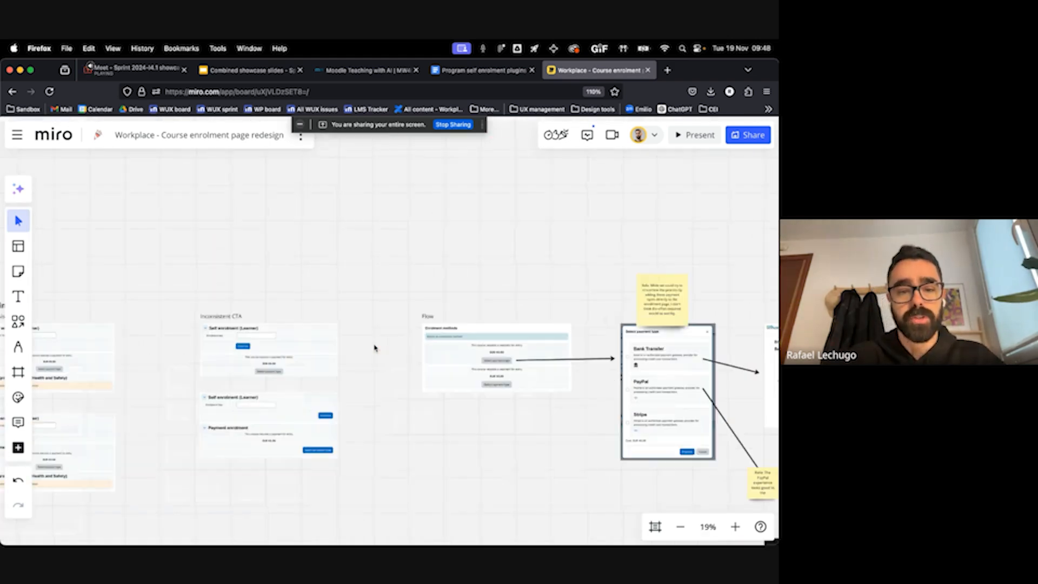
scroll(374, 349, up, 4)
scroll(374, 348, left, 4)
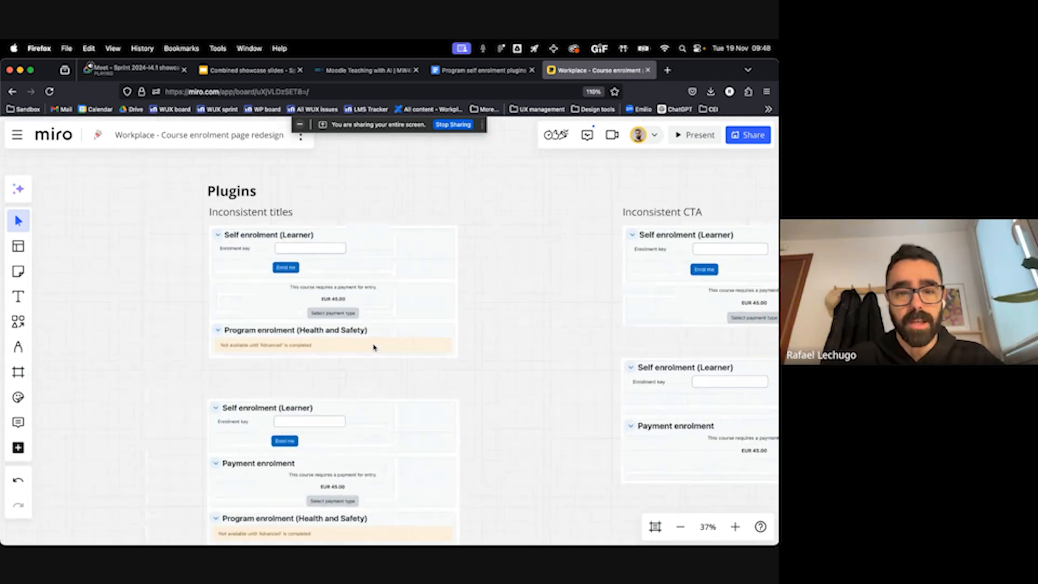
scroll(399, 313, down, 2)
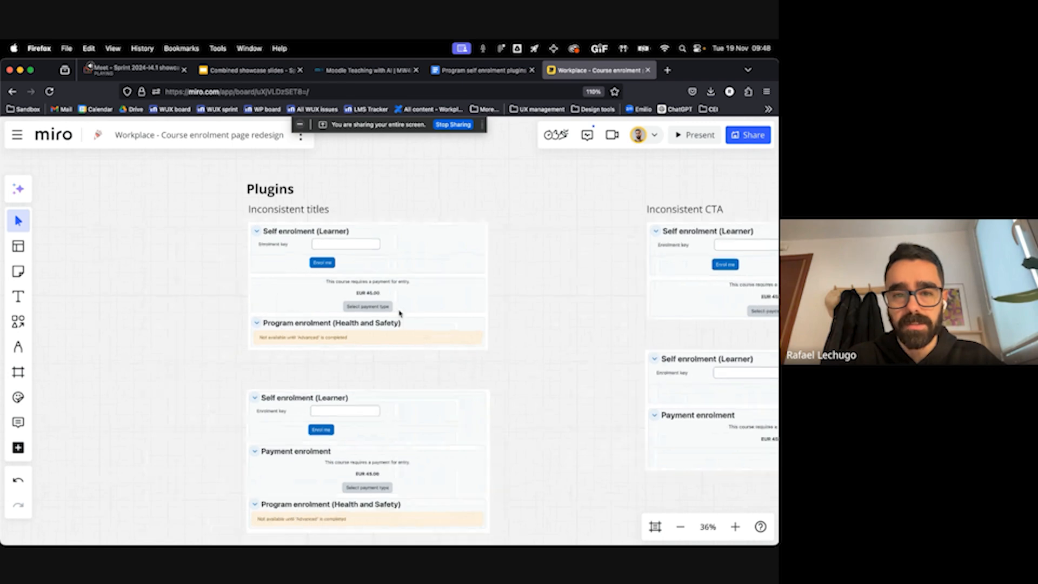
scroll(399, 313, right, 1)
scroll(399, 313, up, 7)
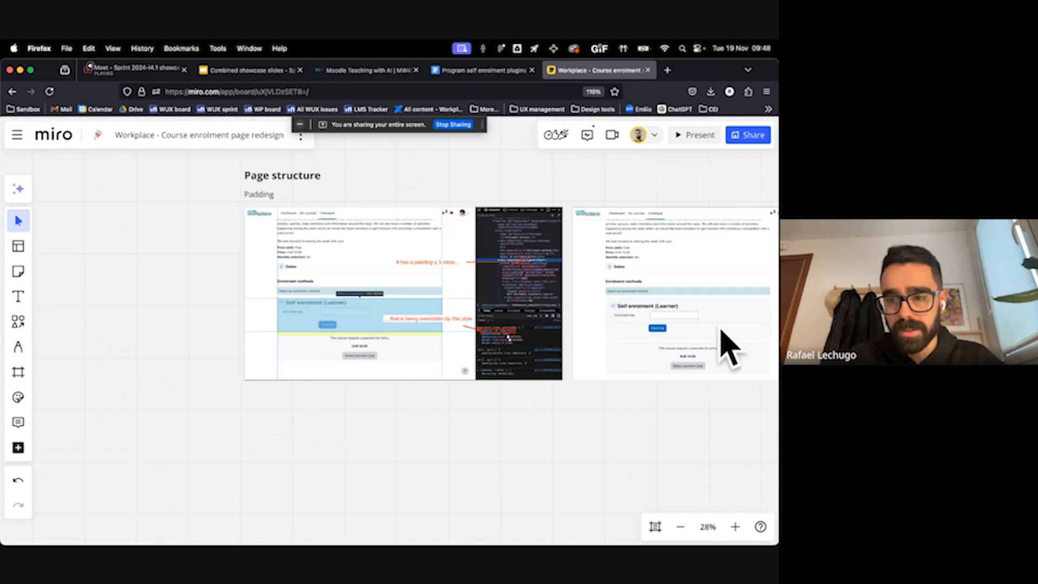
scroll(190, 389, down, 10)
scroll(254, 375, up, 2)
scroll(317, 361, up, 5)
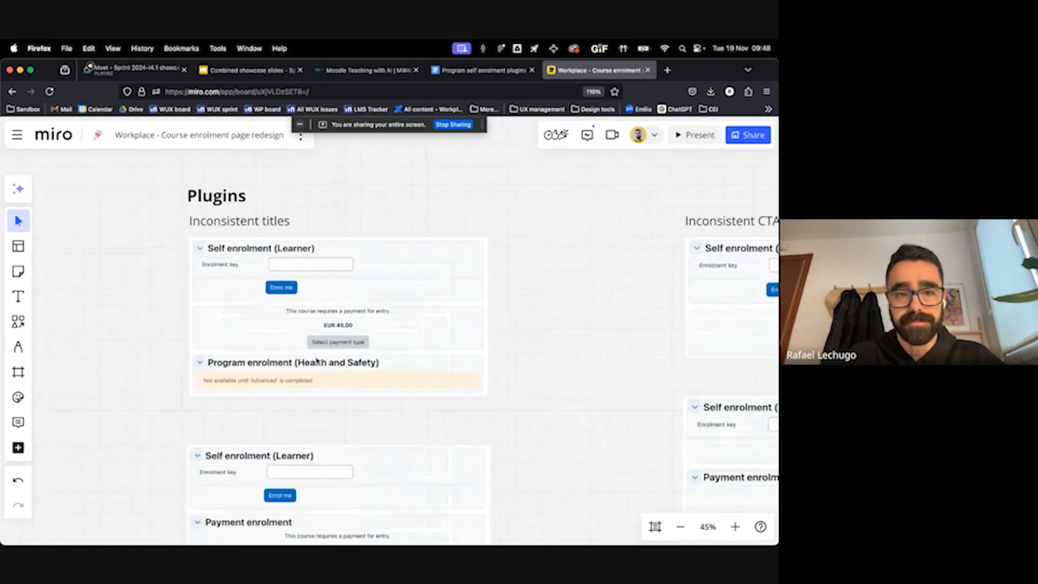
scroll(315, 360, up, 3)
scroll(315, 361, left, 2)
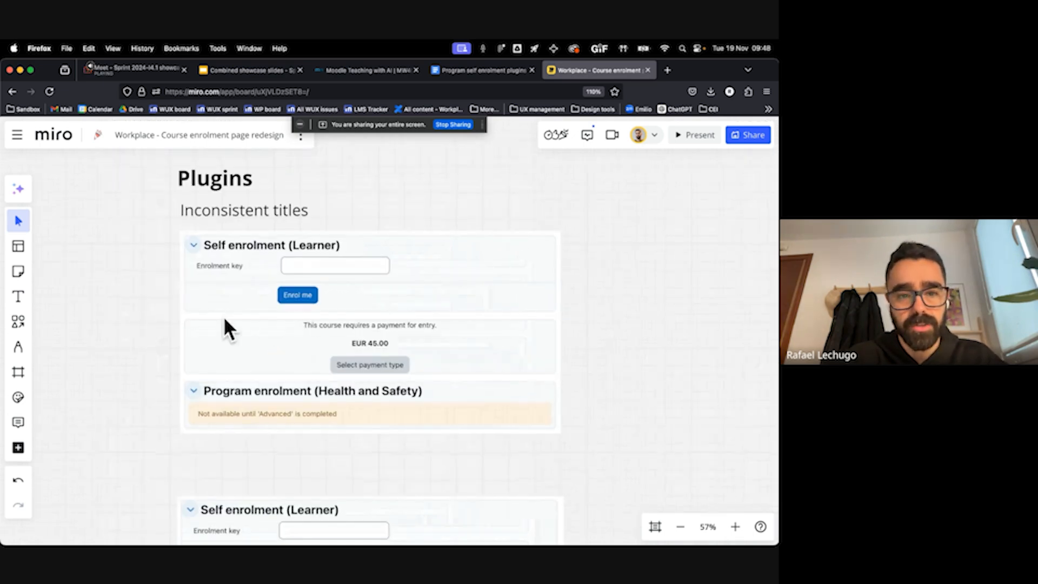
Compare the proposed "Inconsistent titles" mockup, which adds a "Payment enrolment" title, with the current one
scroll(283, 347, down, 5)
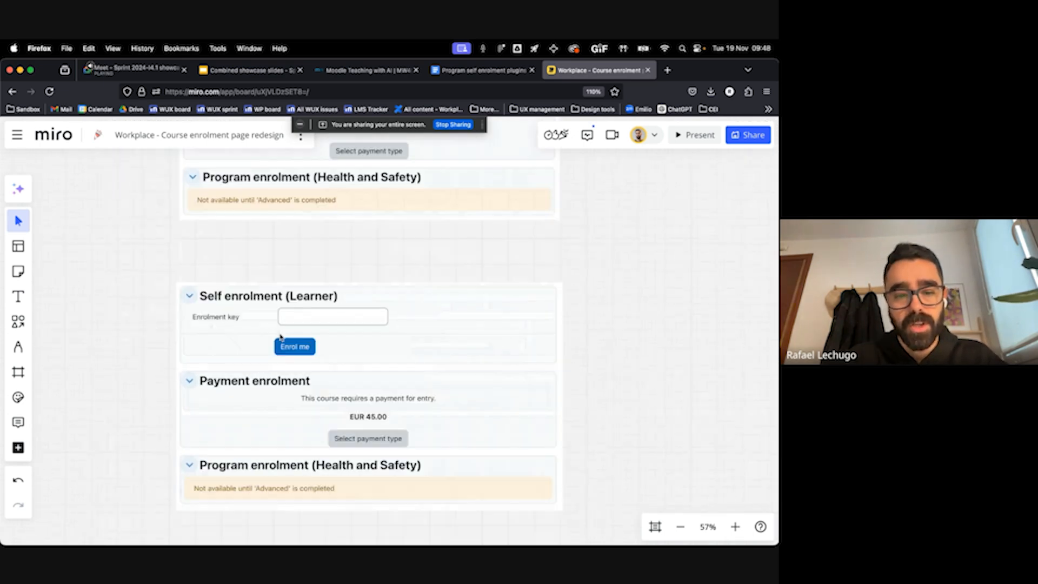
scroll(280, 337, down, 3)
scroll(426, 327, up, 2)
scroll(417, 316, right, 1)
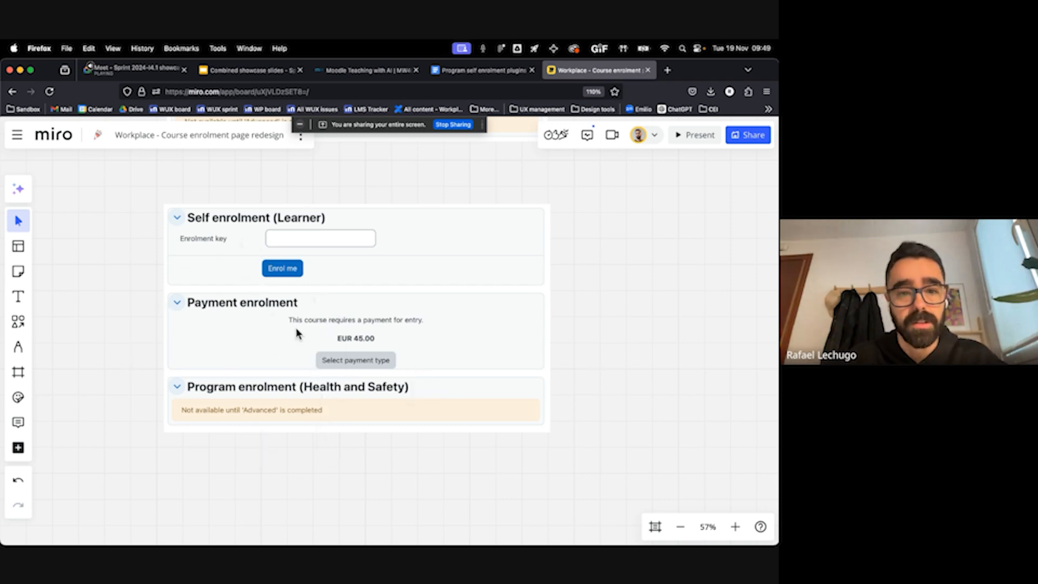
scroll(297, 330, right, 8)
scroll(297, 331, left, 2)
scroll(296, 331, left, 6)
scroll(478, 352, down, 6)
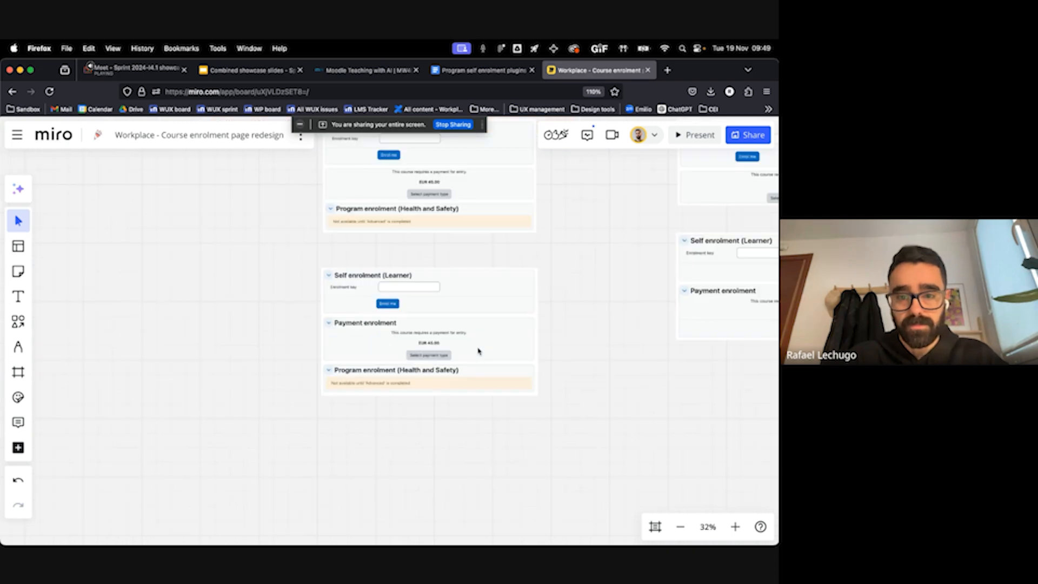
scroll(476, 349, up, 5)
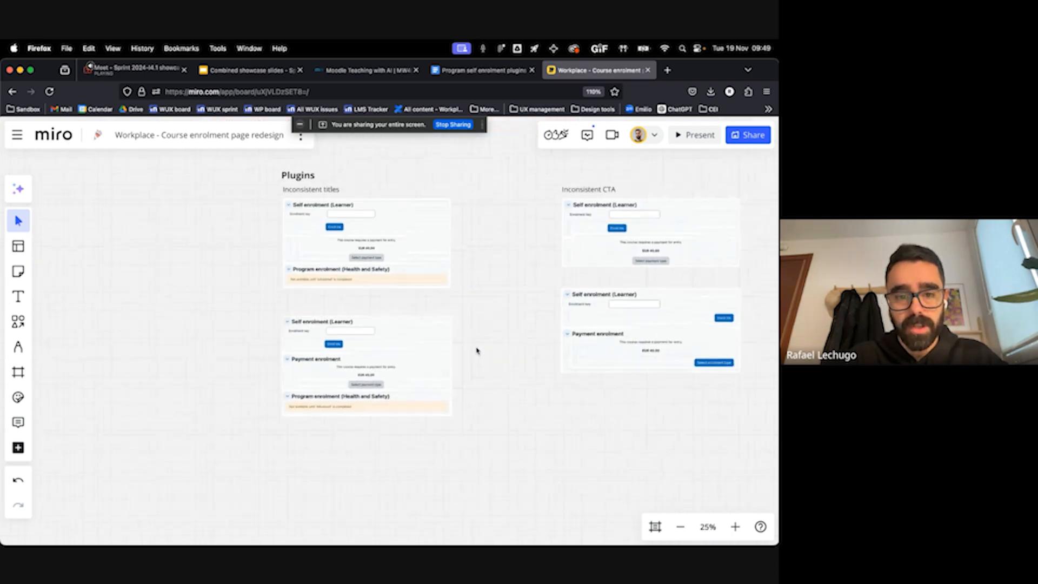
scroll(355, 352, up, 5)
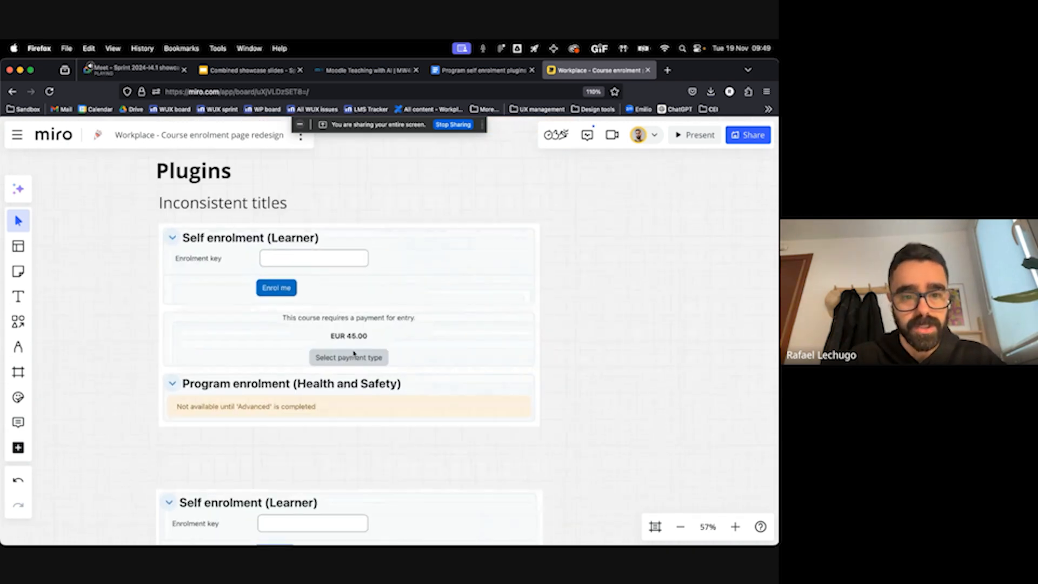
Compare the button placement and style in the current and proposed mockups under "Inconsistent CTA"
scroll(355, 353, down, 10)
scroll(400, 252, right, 8)
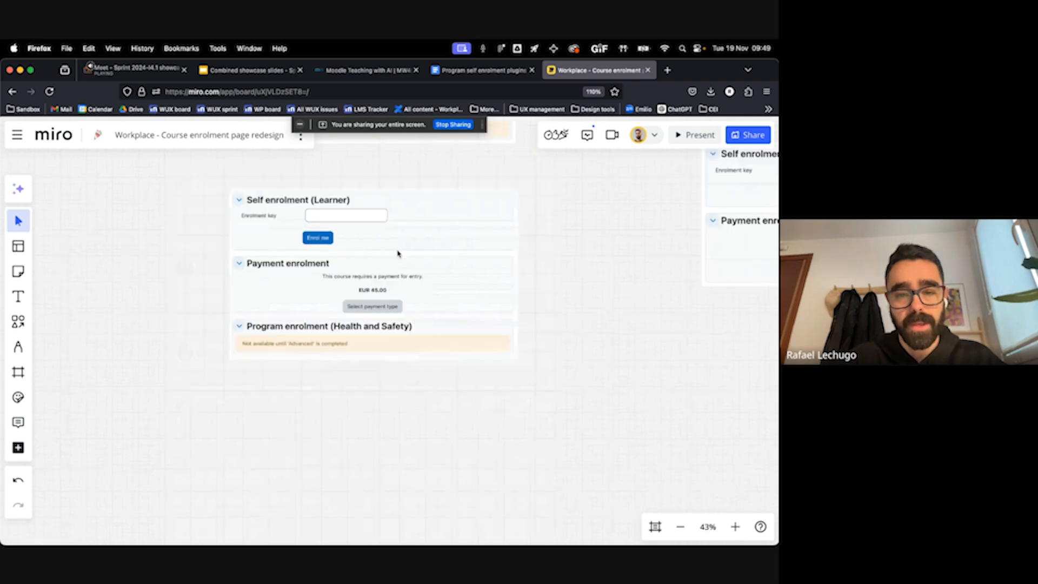
scroll(395, 256, up, 3)
scroll(395, 256, up, 3)
scroll(394, 255, right, 2)
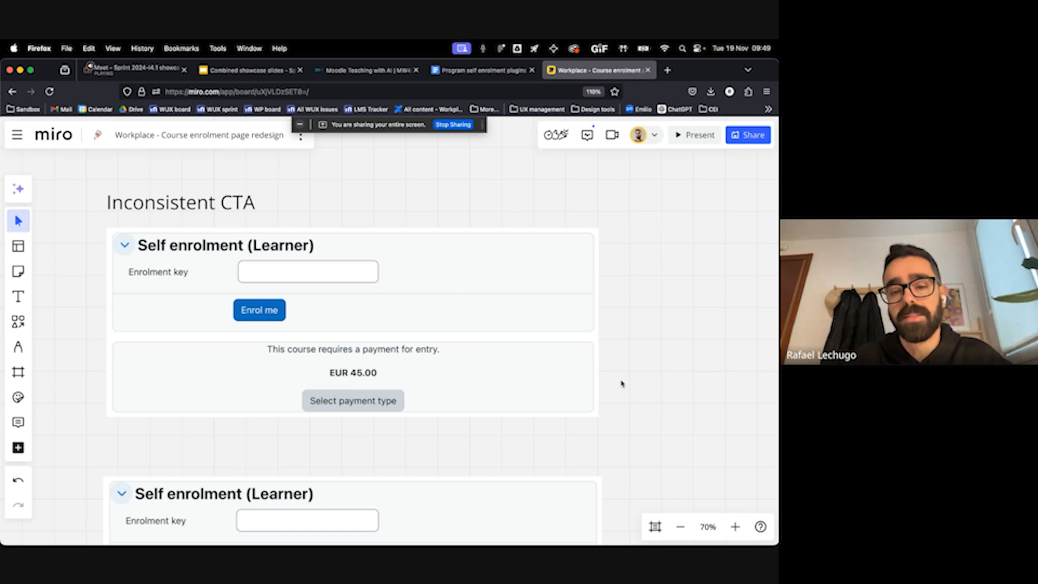
scroll(616, 388, down, 5)
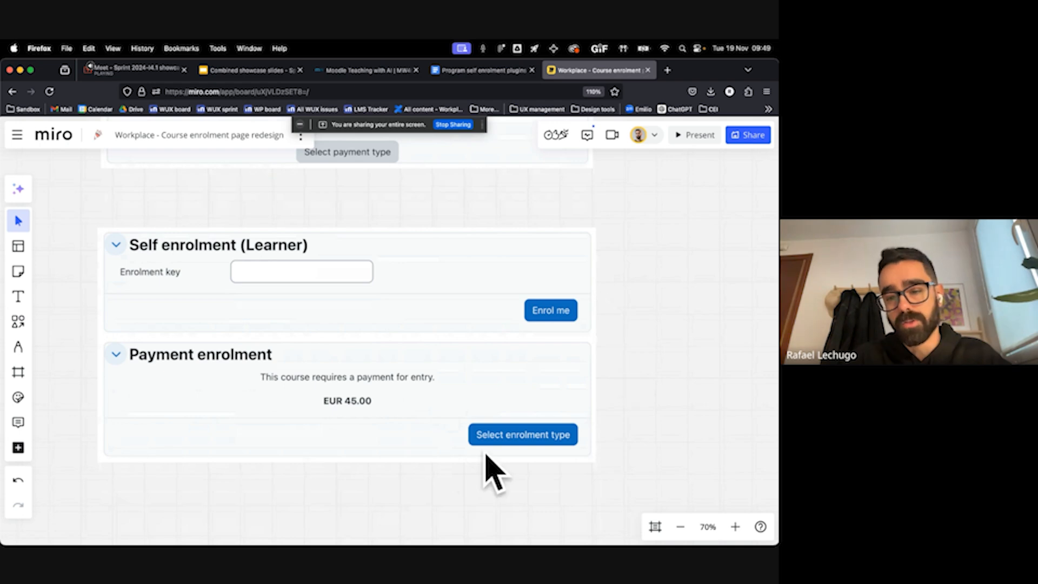
click(579, 424)
scroll(579, 425, down, 5)
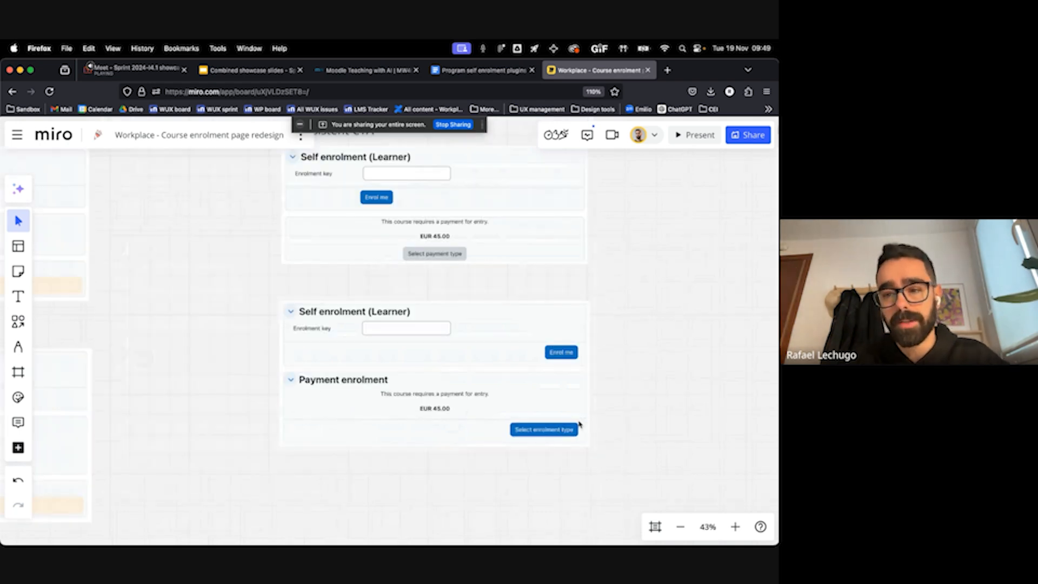
scroll(579, 425, right, 1)
click(561, 398)
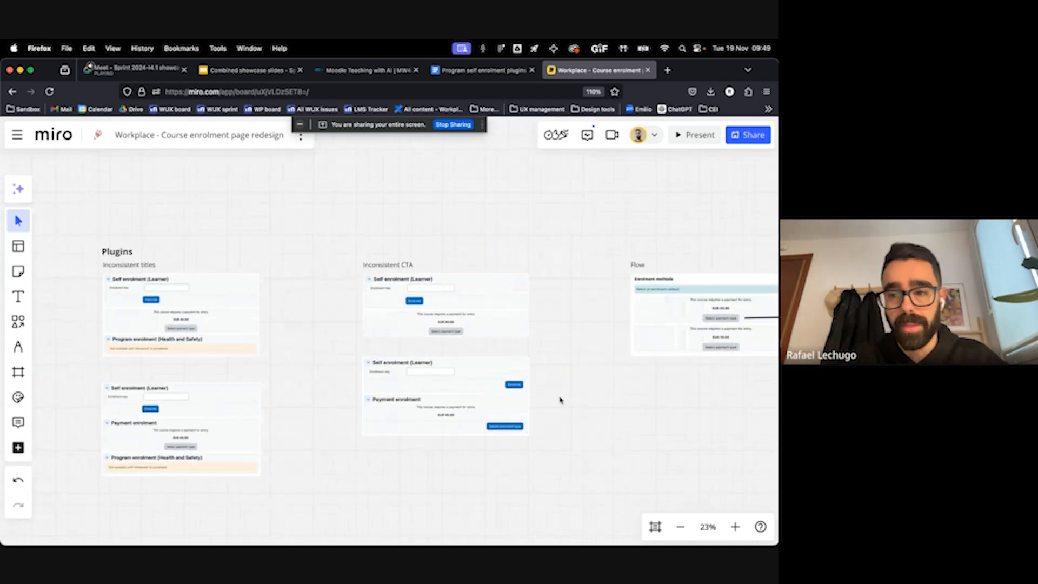
Examine the payment steps under "Flow", from the enrolment methods through the payment type selection to the Bank Transfer and PayPal screens
scroll(607, 404, right, 3)
scroll(599, 405, right, 5)
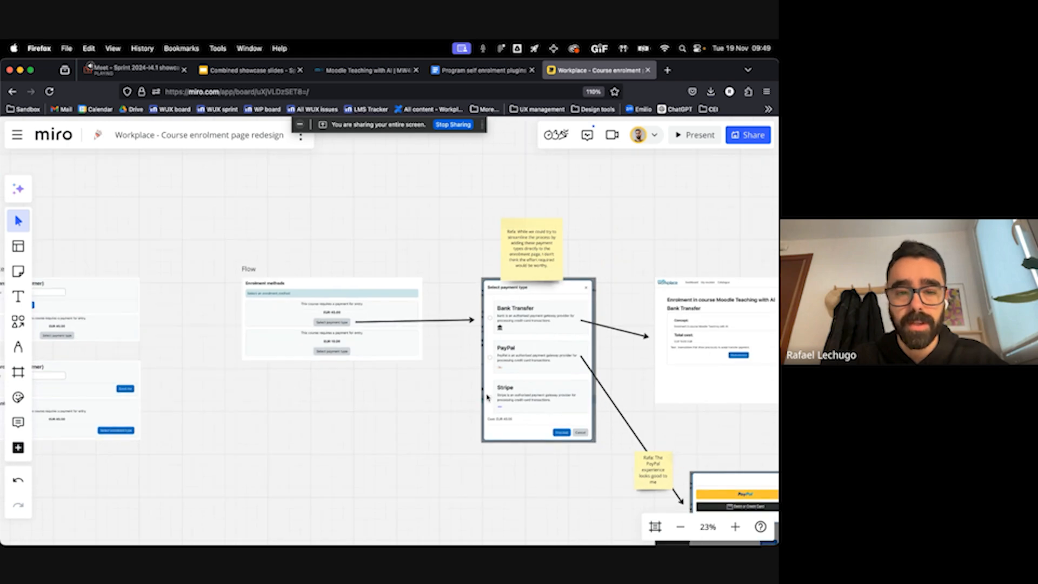
scroll(452, 395, up, 2)
scroll(452, 394, up, 2)
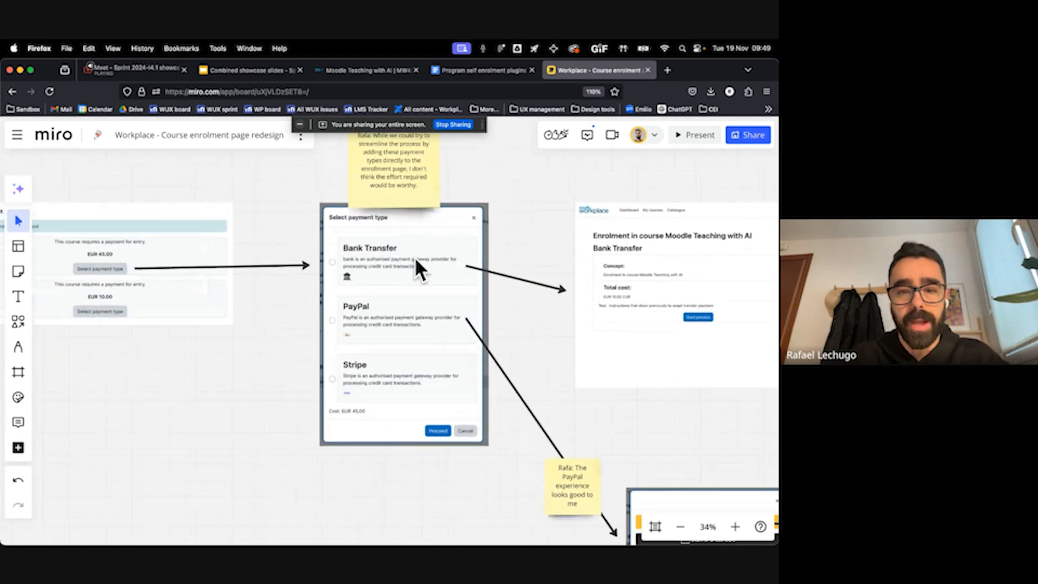
scroll(502, 382, down, 4)
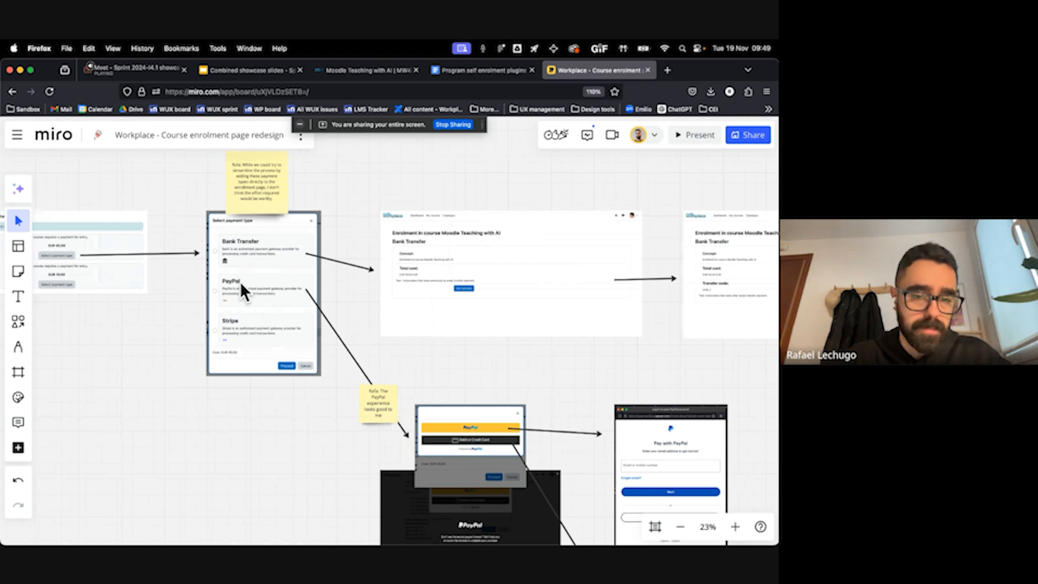
scroll(250, 290, left, 2)
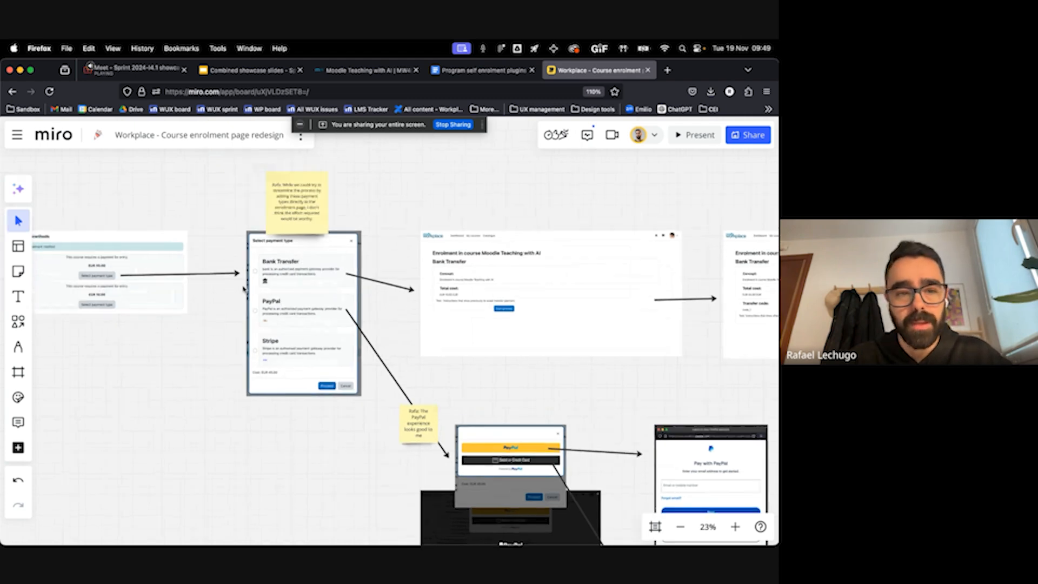
scroll(238, 289, up, 5)
scroll(236, 287, left, 2)
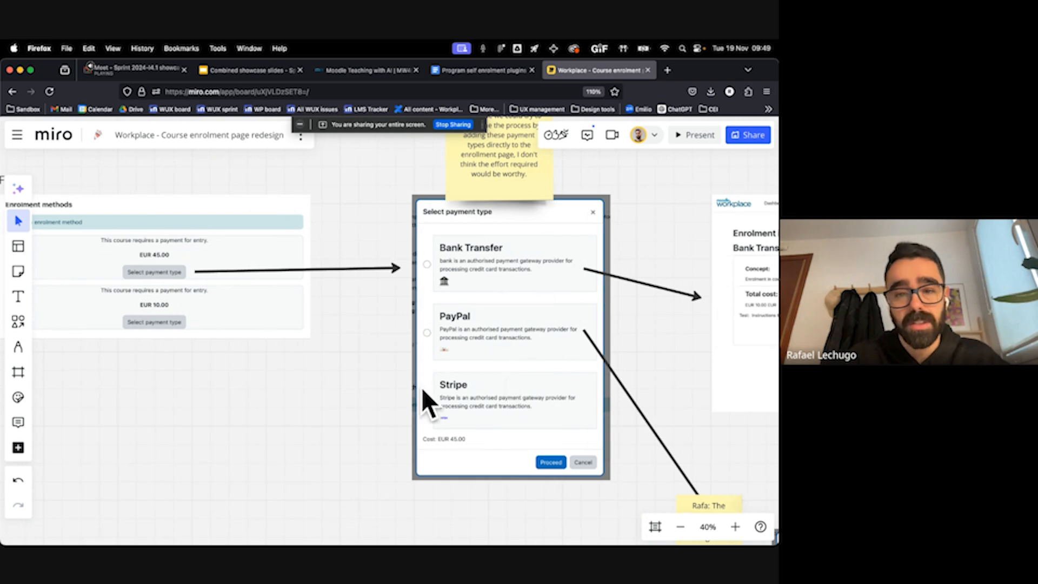
scroll(355, 333, down, 3)
scroll(355, 337, down, 2)
scroll(355, 337, right, 1)
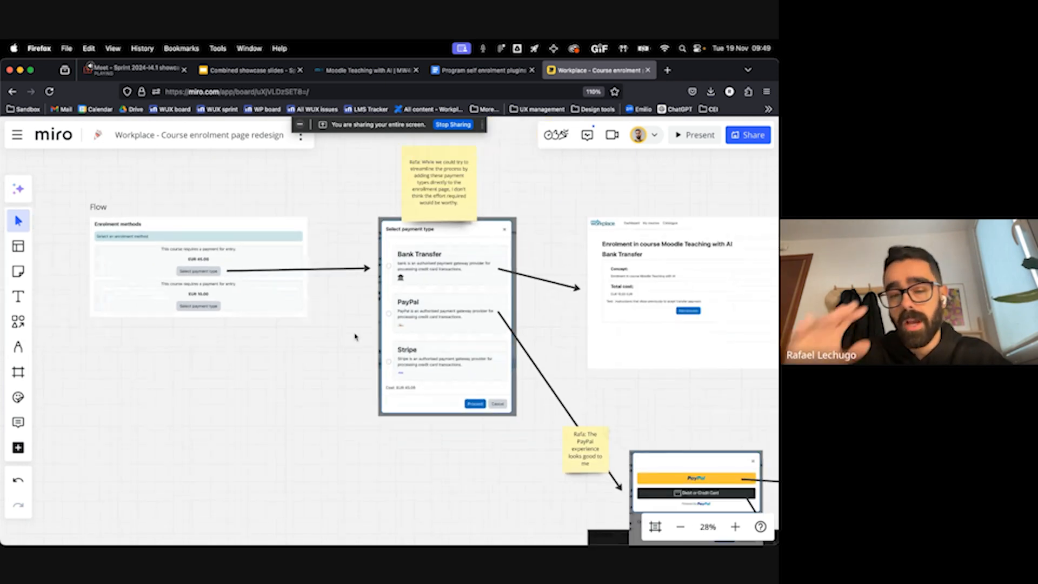
Find the section combining all architectural and plugin changes and examine the current "Moodle Teaching with AI" page, including its enrolment methods
scroll(355, 337, down, 3)
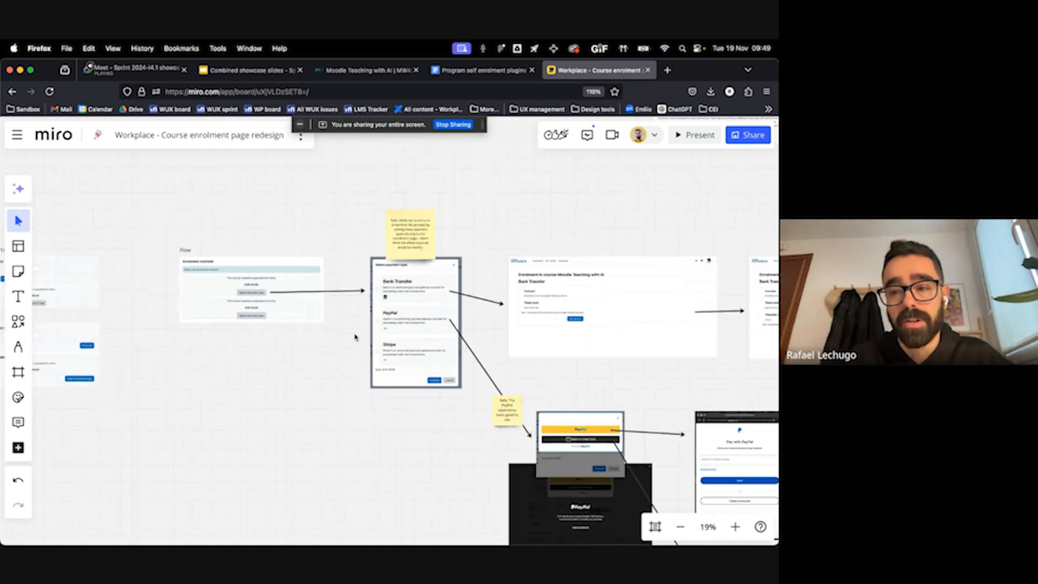
scroll(356, 339, left, 2)
scroll(356, 339, down, 10)
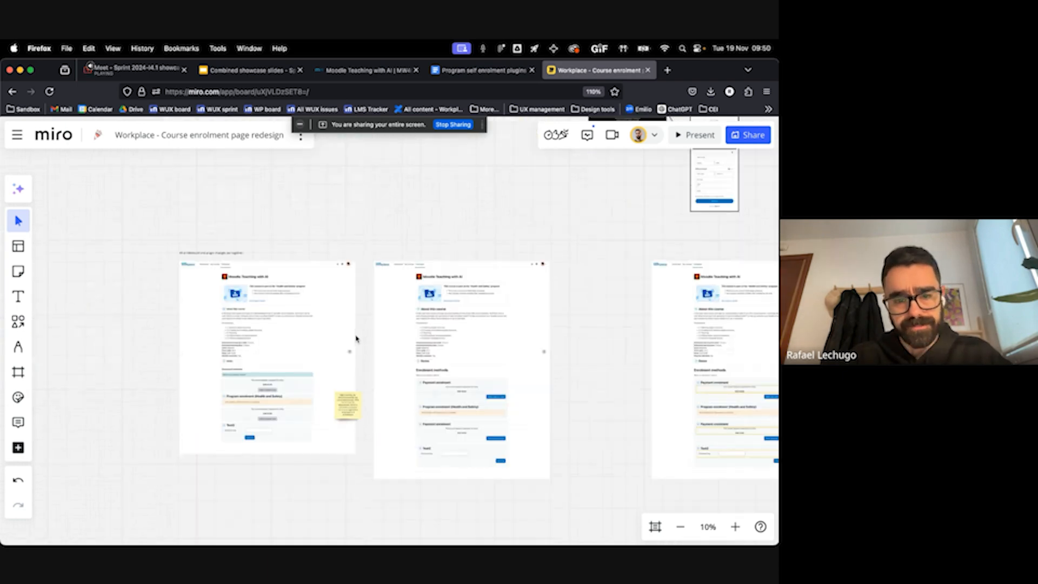
scroll(356, 339, up, 6)
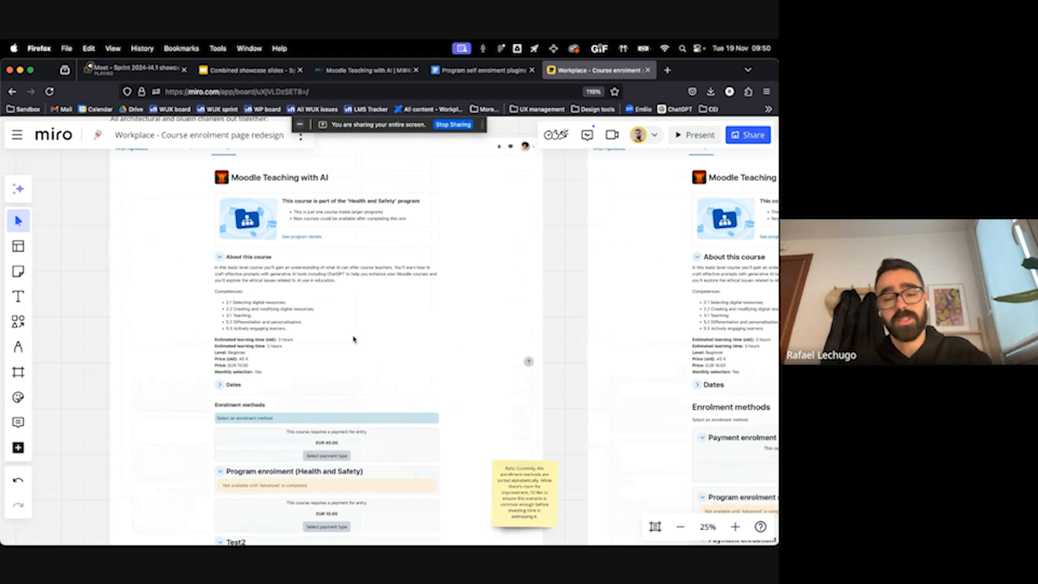
scroll(354, 339, down, 5)
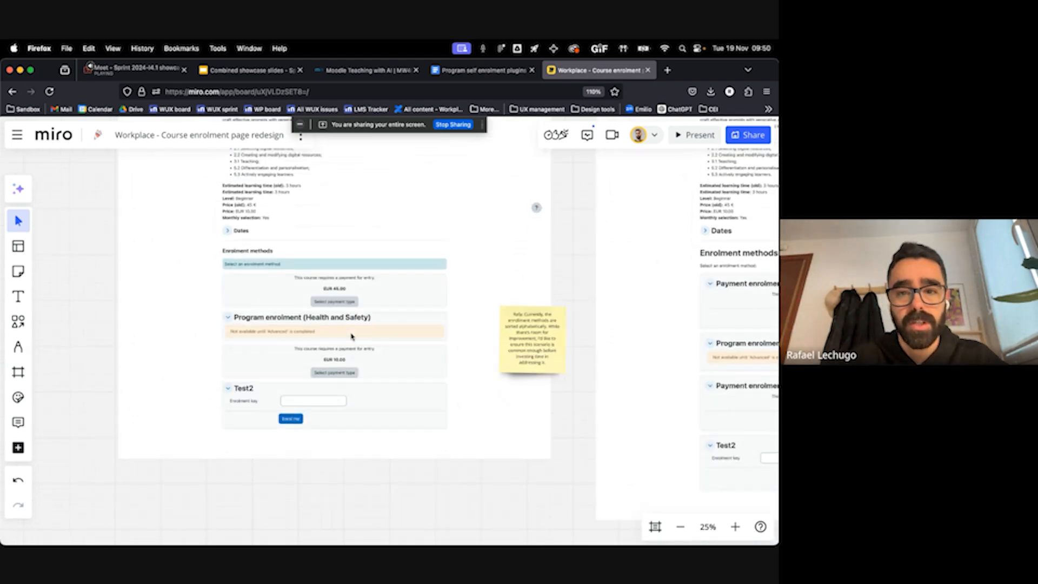
scroll(352, 337, up, 3)
scroll(355, 324, up, 5)
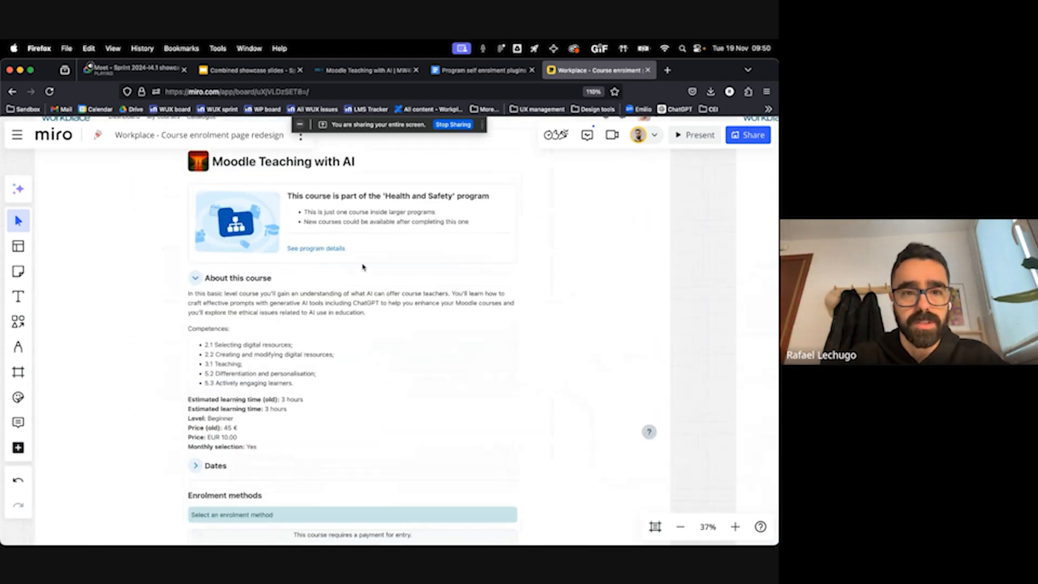
scroll(362, 267, down, 7)
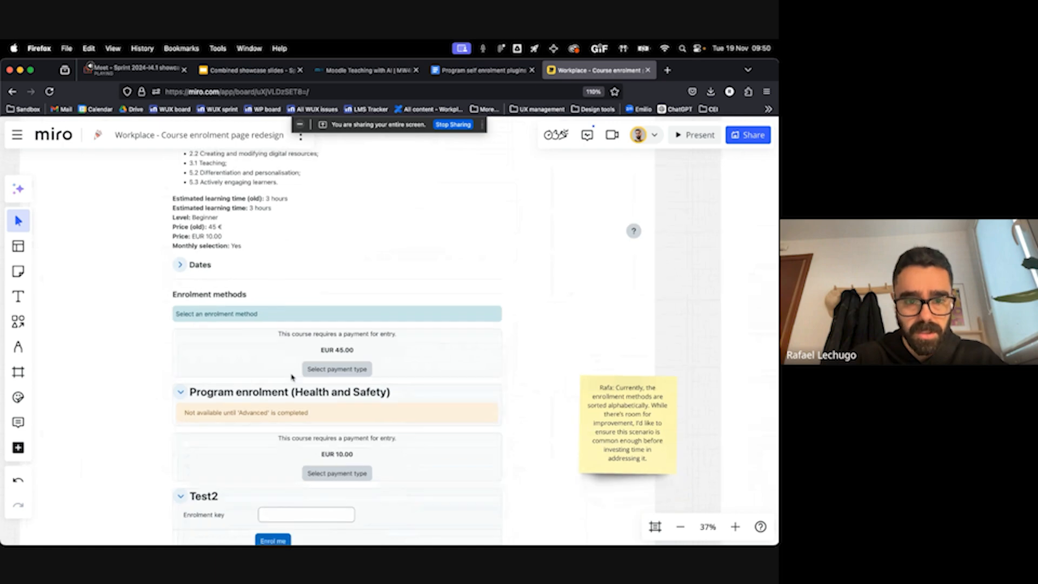
Examine the proposed "Moodle Teaching with AI" page beside it, from the course description through the restyled enrolment methods
scroll(292, 377, right, 10)
scroll(292, 377, down, 4)
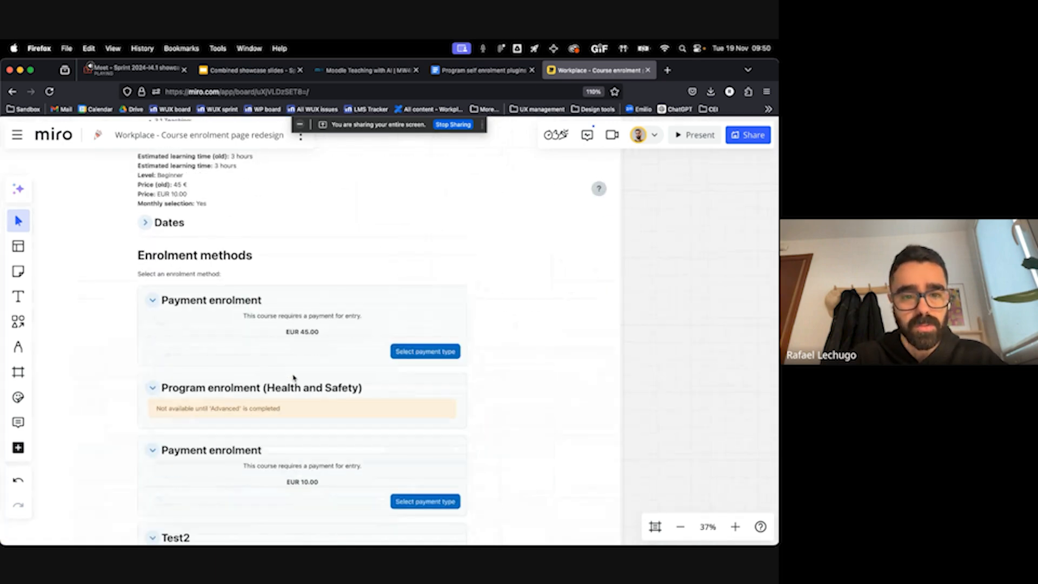
scroll(442, 408, down, 3)
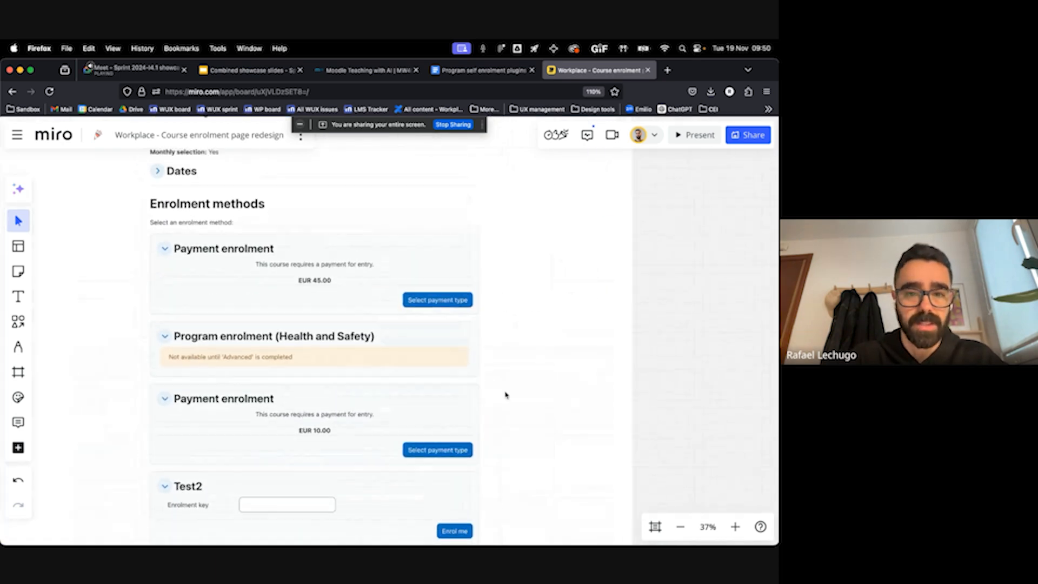
scroll(505, 394, up, 7)
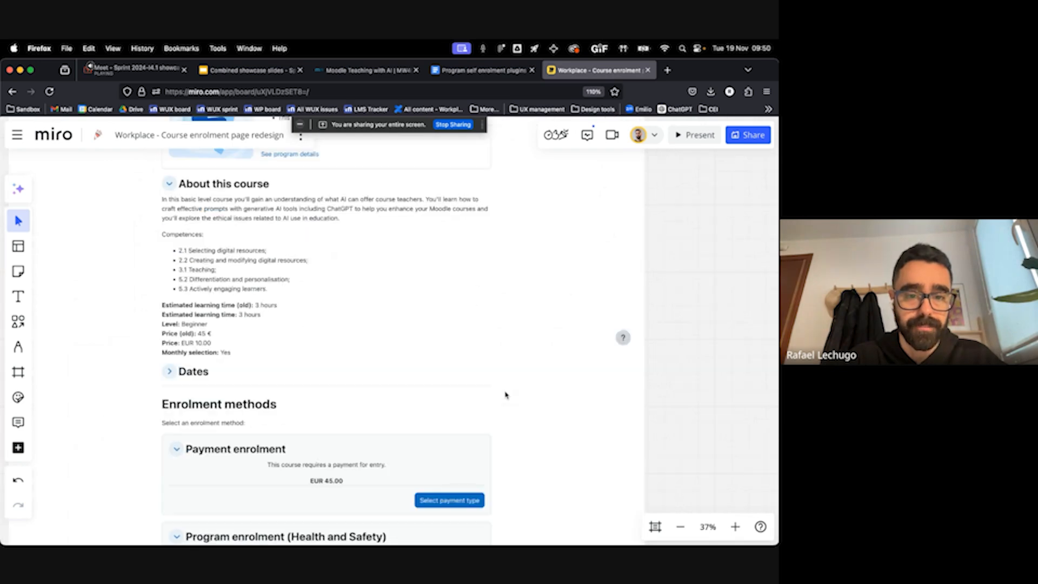
scroll(505, 395, down, 9)
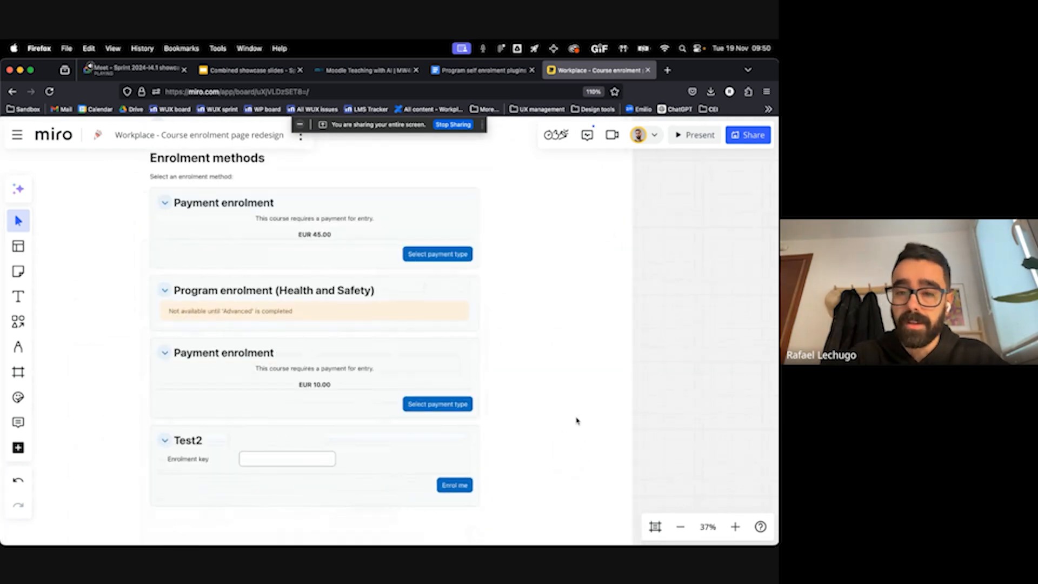
Compare the "Enrolment methods" area of the current page mockup with that of the proposed one
scroll(577, 421, left, 15)
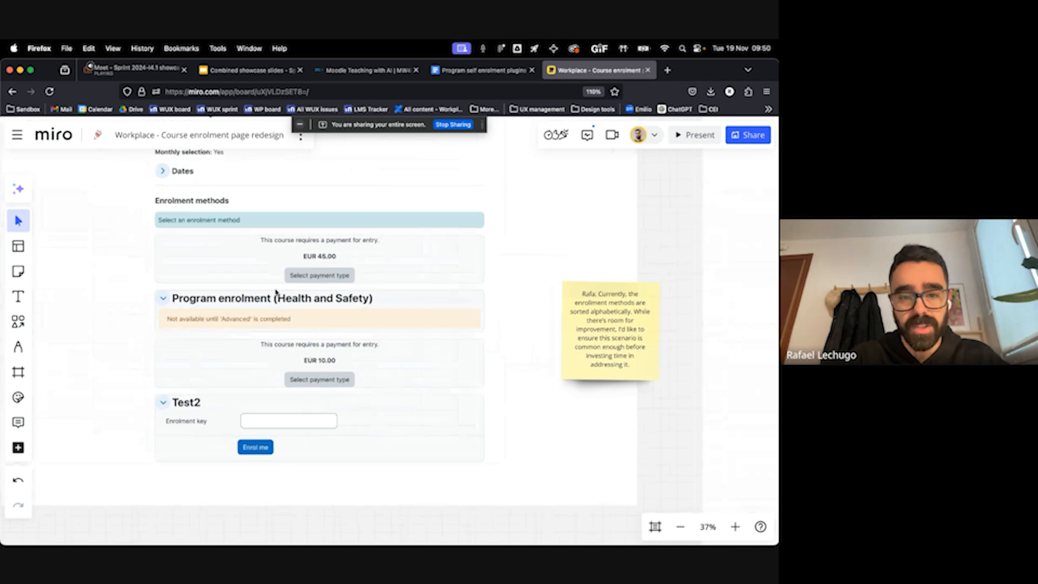
scroll(282, 384, left, 10)
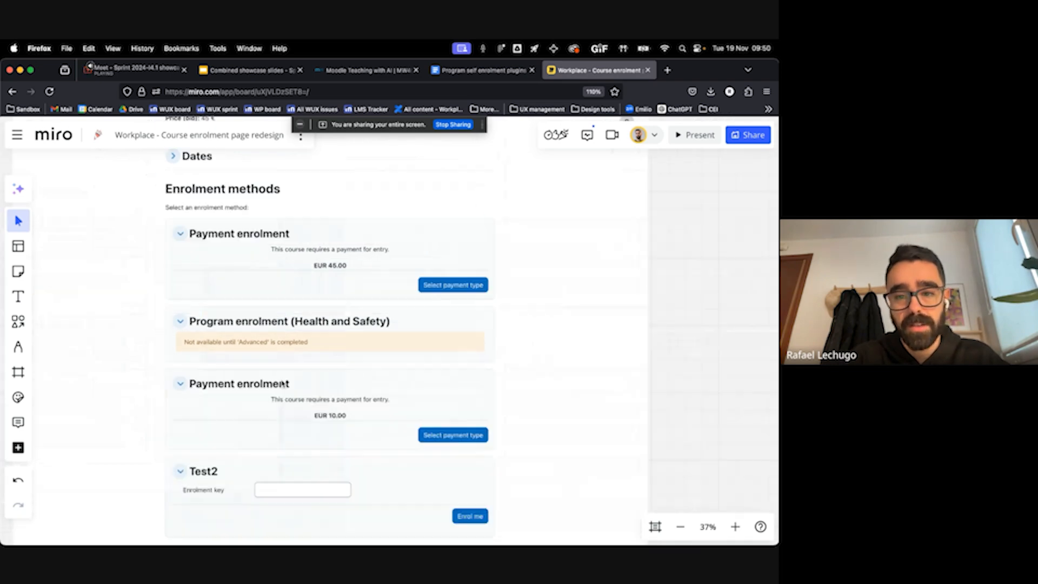
scroll(283, 384, down, 2)
scroll(282, 384, right, 2)
scroll(410, 410, up, 2)
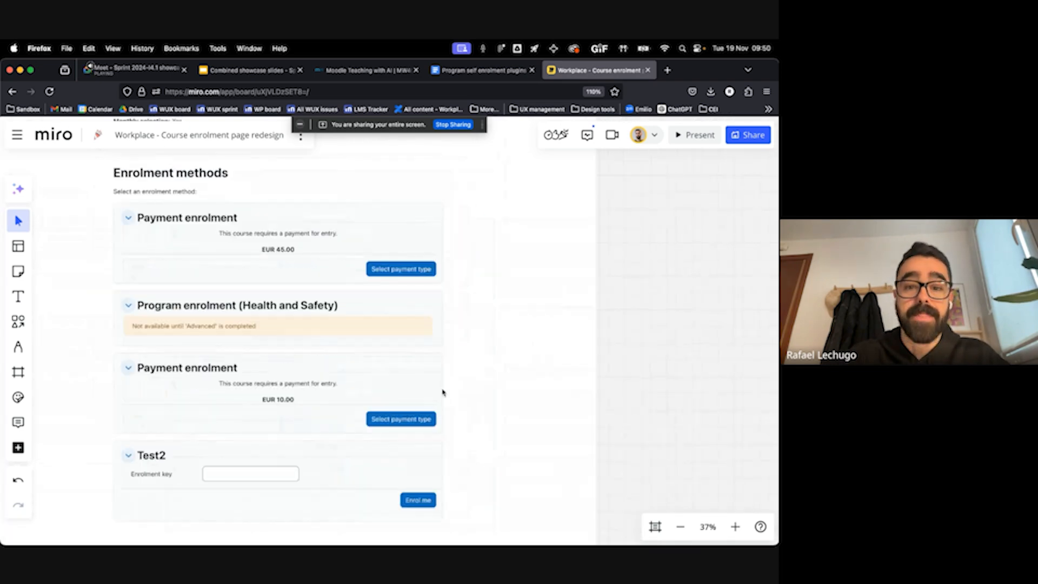
Examine the yellow-outlined plugin content areas in the third page mockup's enrolment methods
scroll(313, 339, right, 15)
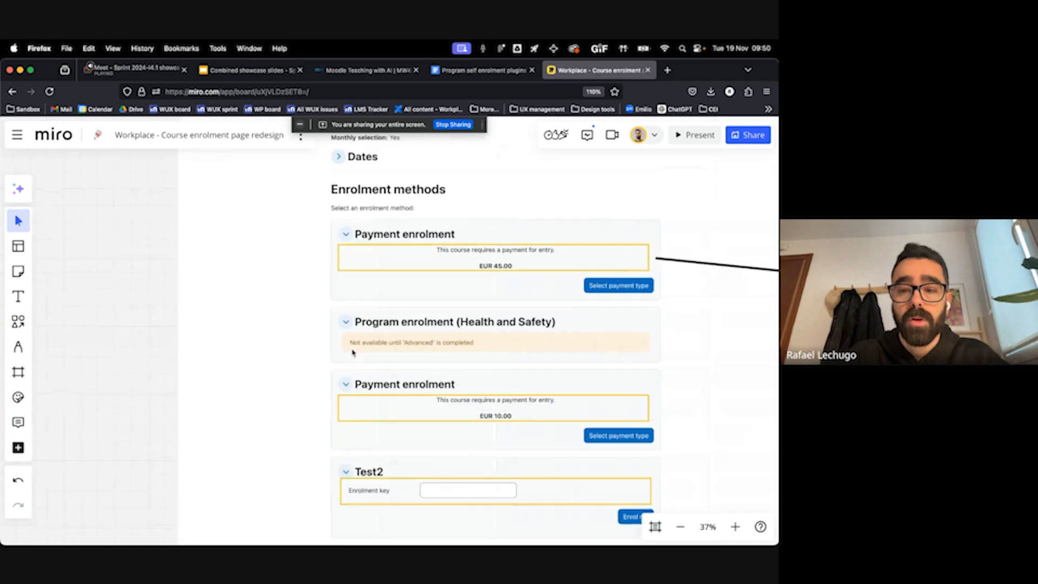
scroll(342, 349, left, 5)
scroll(342, 349, up, 1)
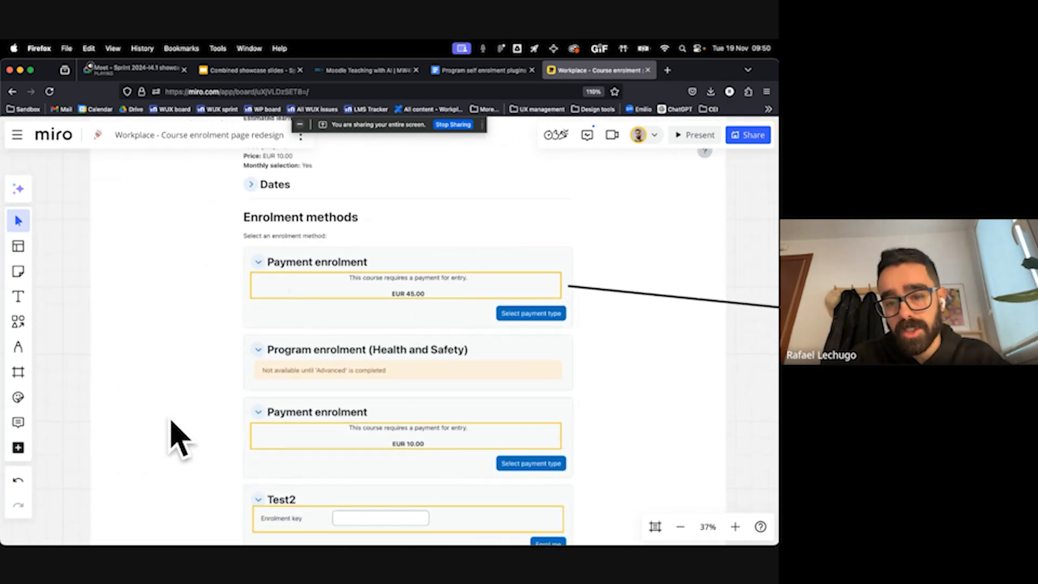
scroll(440, 456, down, 3)
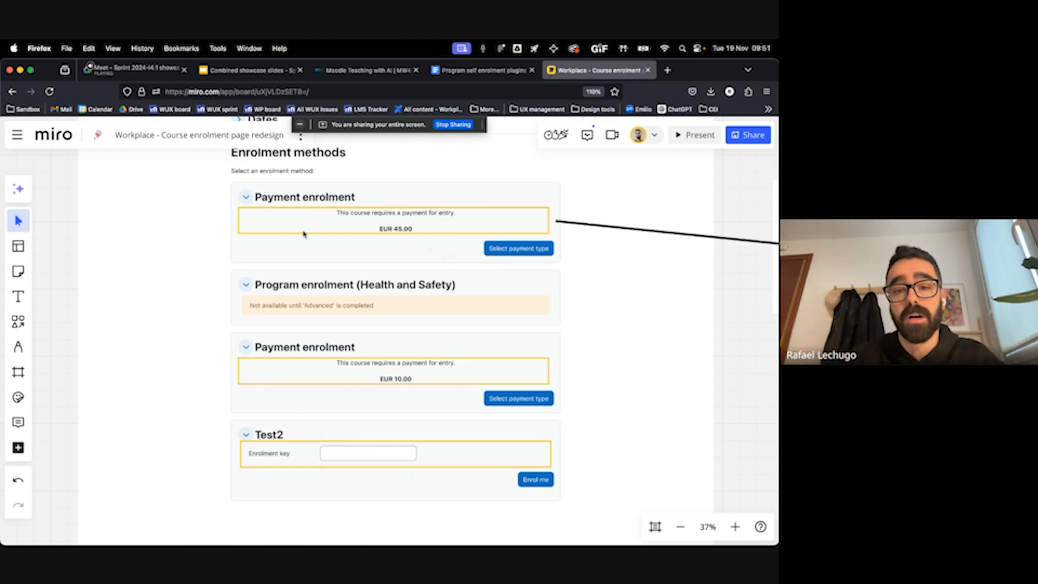
Compare the outlined payment area with the linked "Payment" card mockup and its "Future iterations" note on styling the plugins
scroll(303, 234, right, 15)
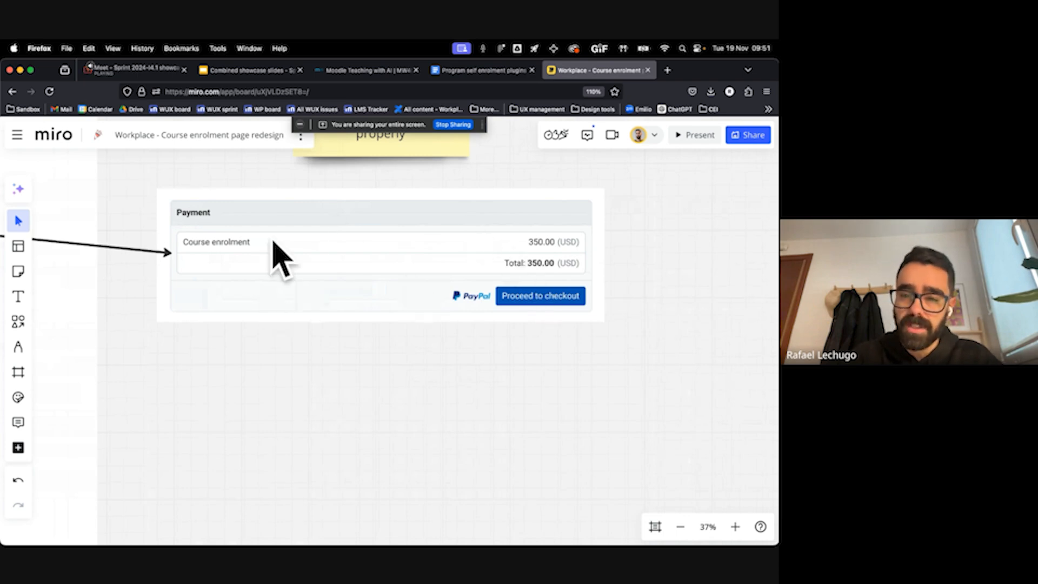
scroll(403, 262, down, 5)
scroll(306, 259, left, 10)
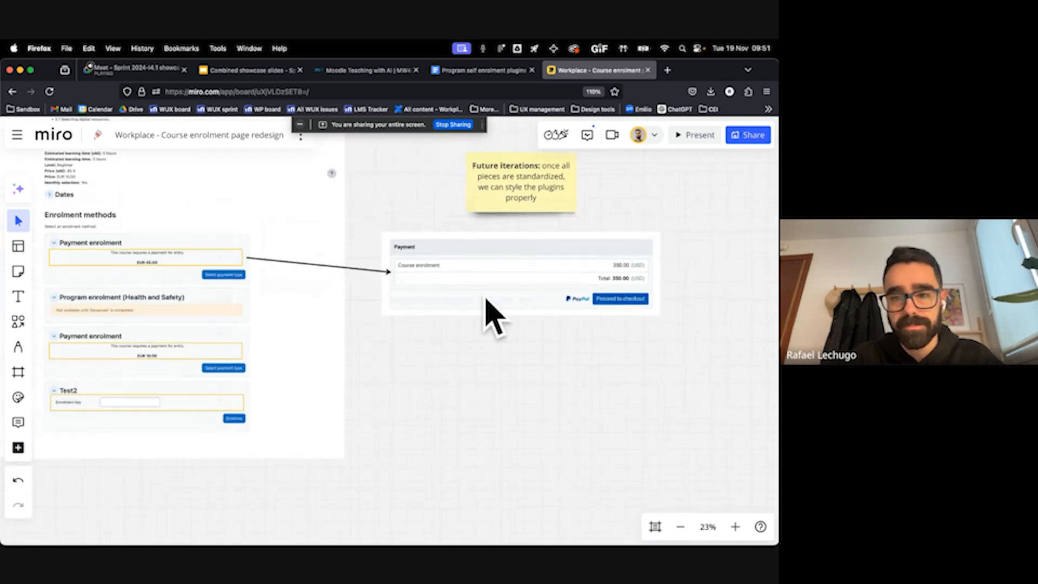
scroll(292, 275, up, 3)
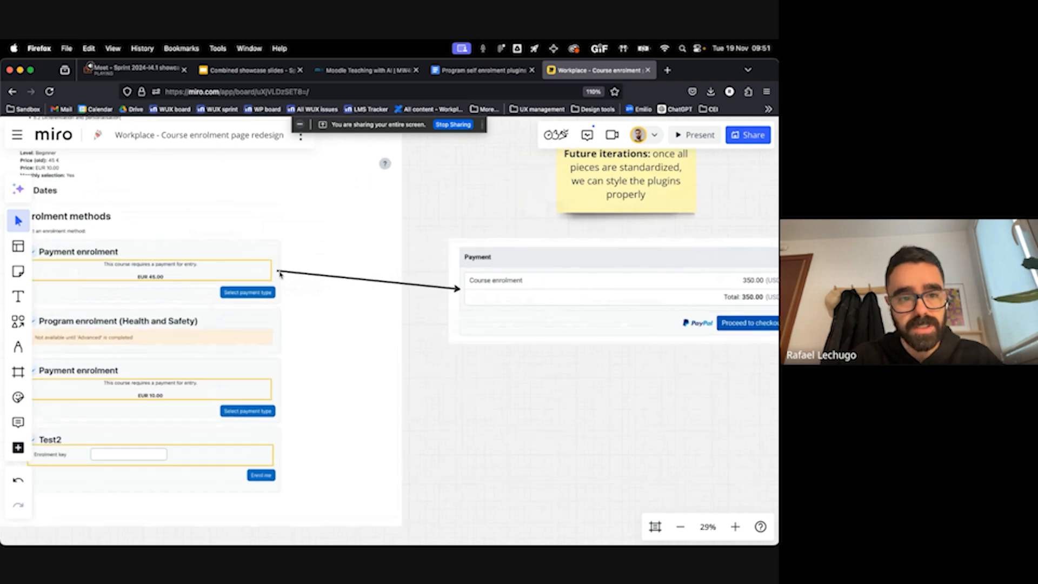
scroll(521, 301, down, 3)
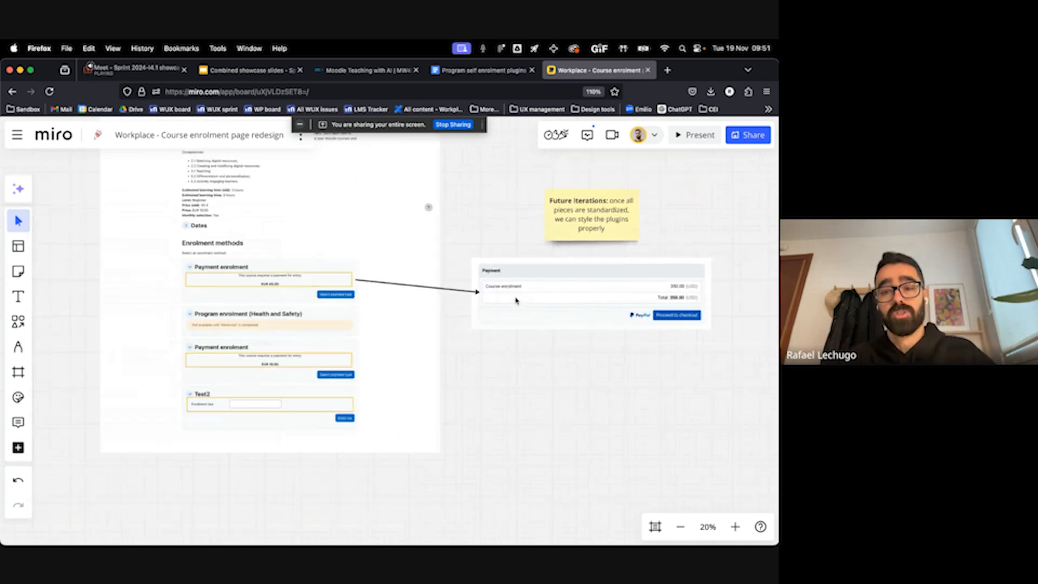
Review the whole board in overview, returning to the "Page structure" section with its "Padding" mockups
scroll(516, 301, down, 8)
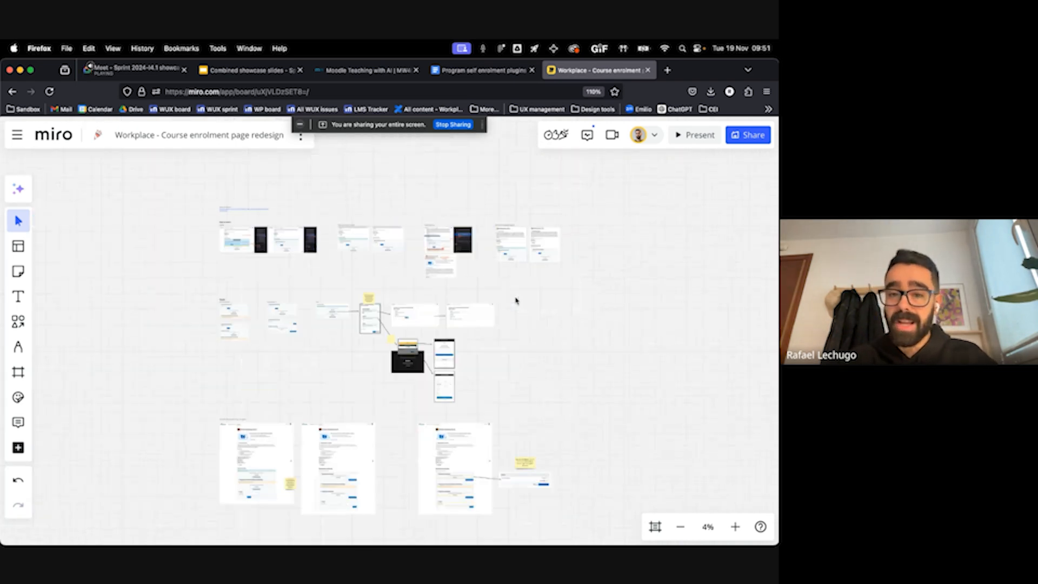
scroll(516, 300, up, 3)
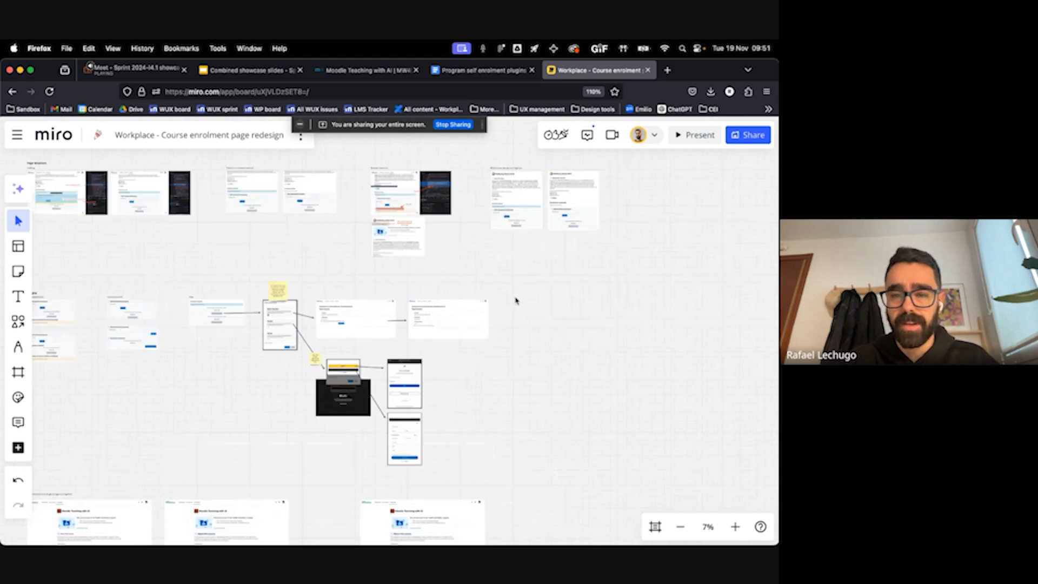
scroll(516, 301, left, 5)
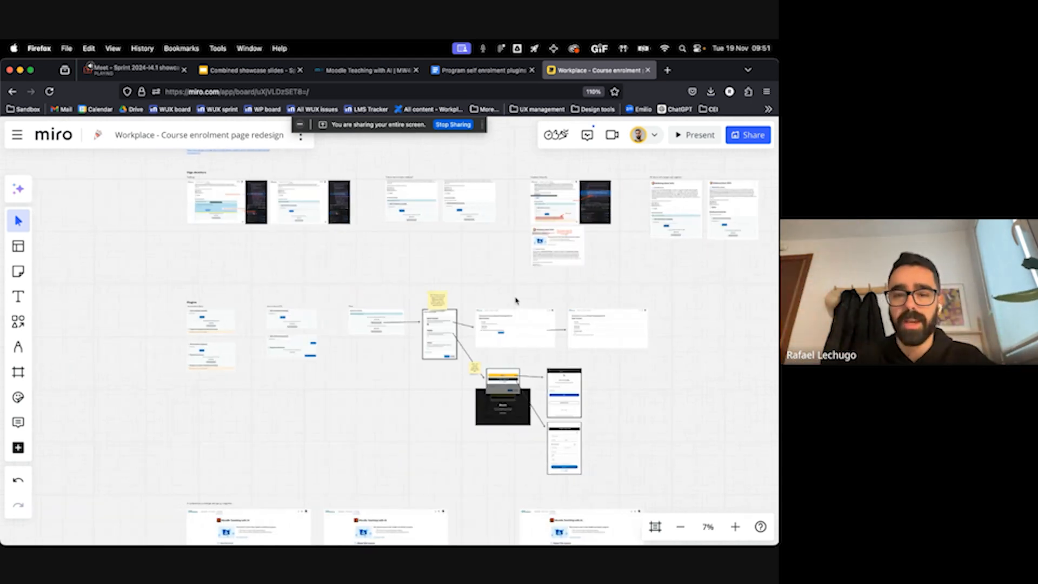
scroll(516, 301, up, 3)
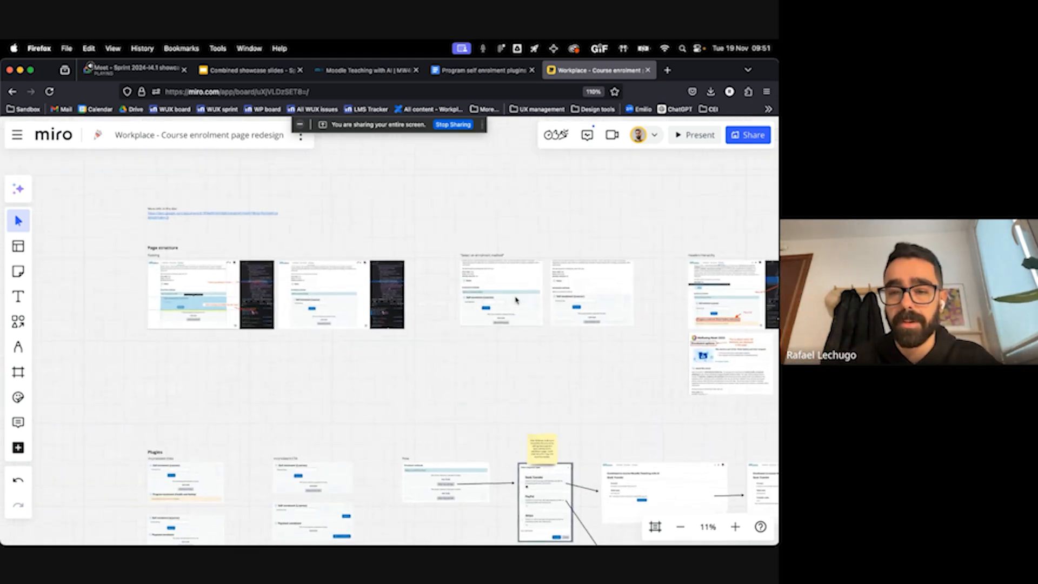
scroll(516, 301, right, 3)
scroll(516, 300, up, 3)
scroll(516, 301, left, 5)
scroll(516, 301, down, 1)
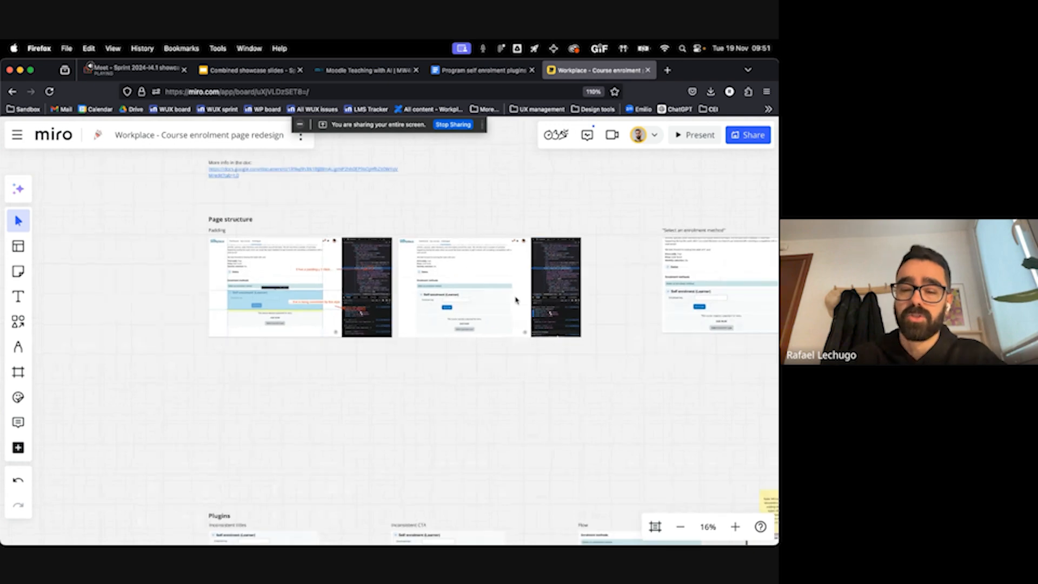
Review the "Plugins" section with its payment flow, down to the combined full-page mockups
scroll(516, 301, down, 5)
scroll(516, 300, right, 4)
scroll(516, 301, down, 2)
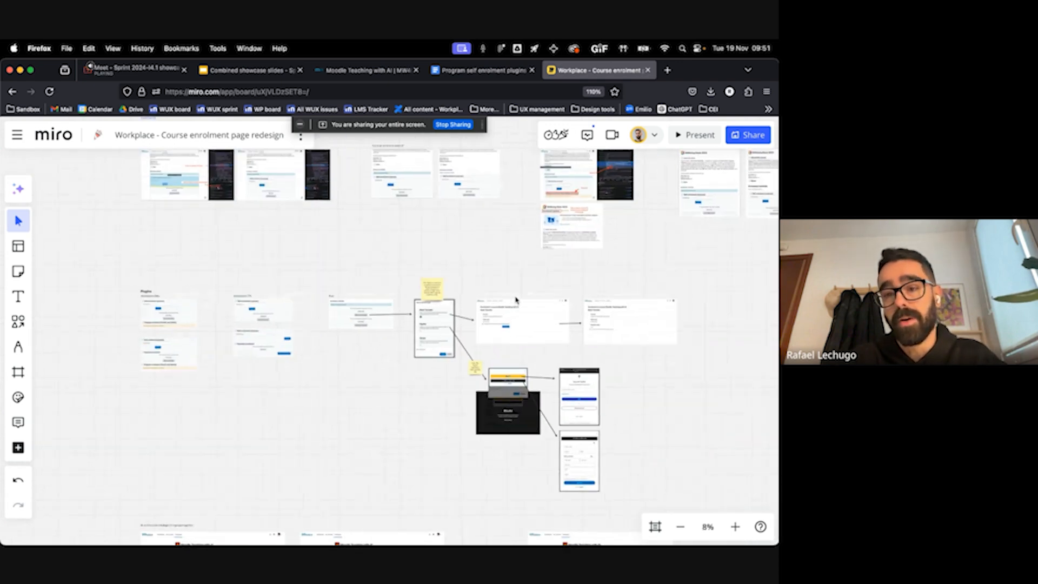
scroll(516, 301, down, 2)
scroll(516, 301, down, 2)
scroll(516, 301, down, 1)
scroll(516, 301, right, 2)
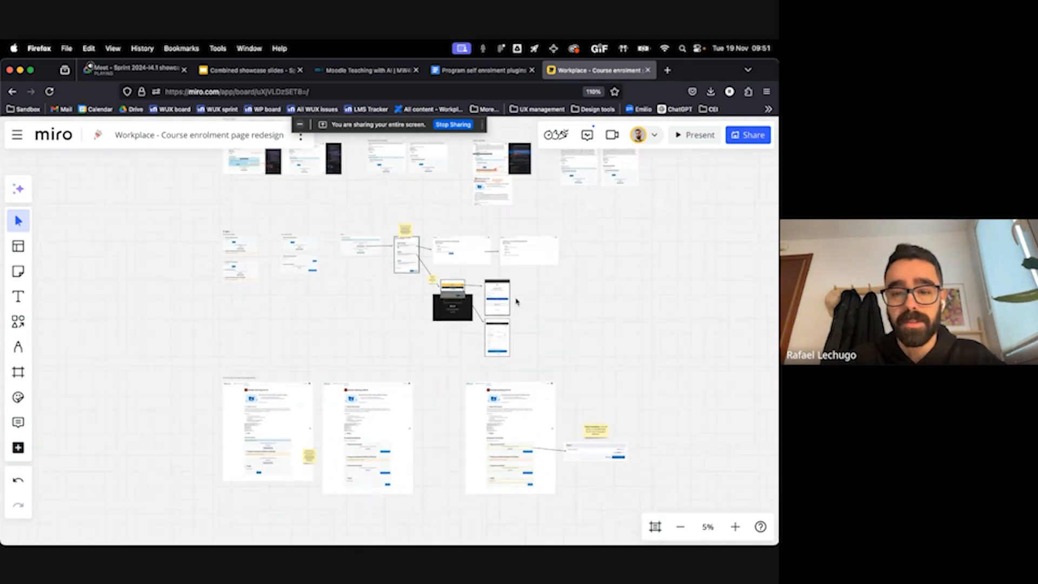